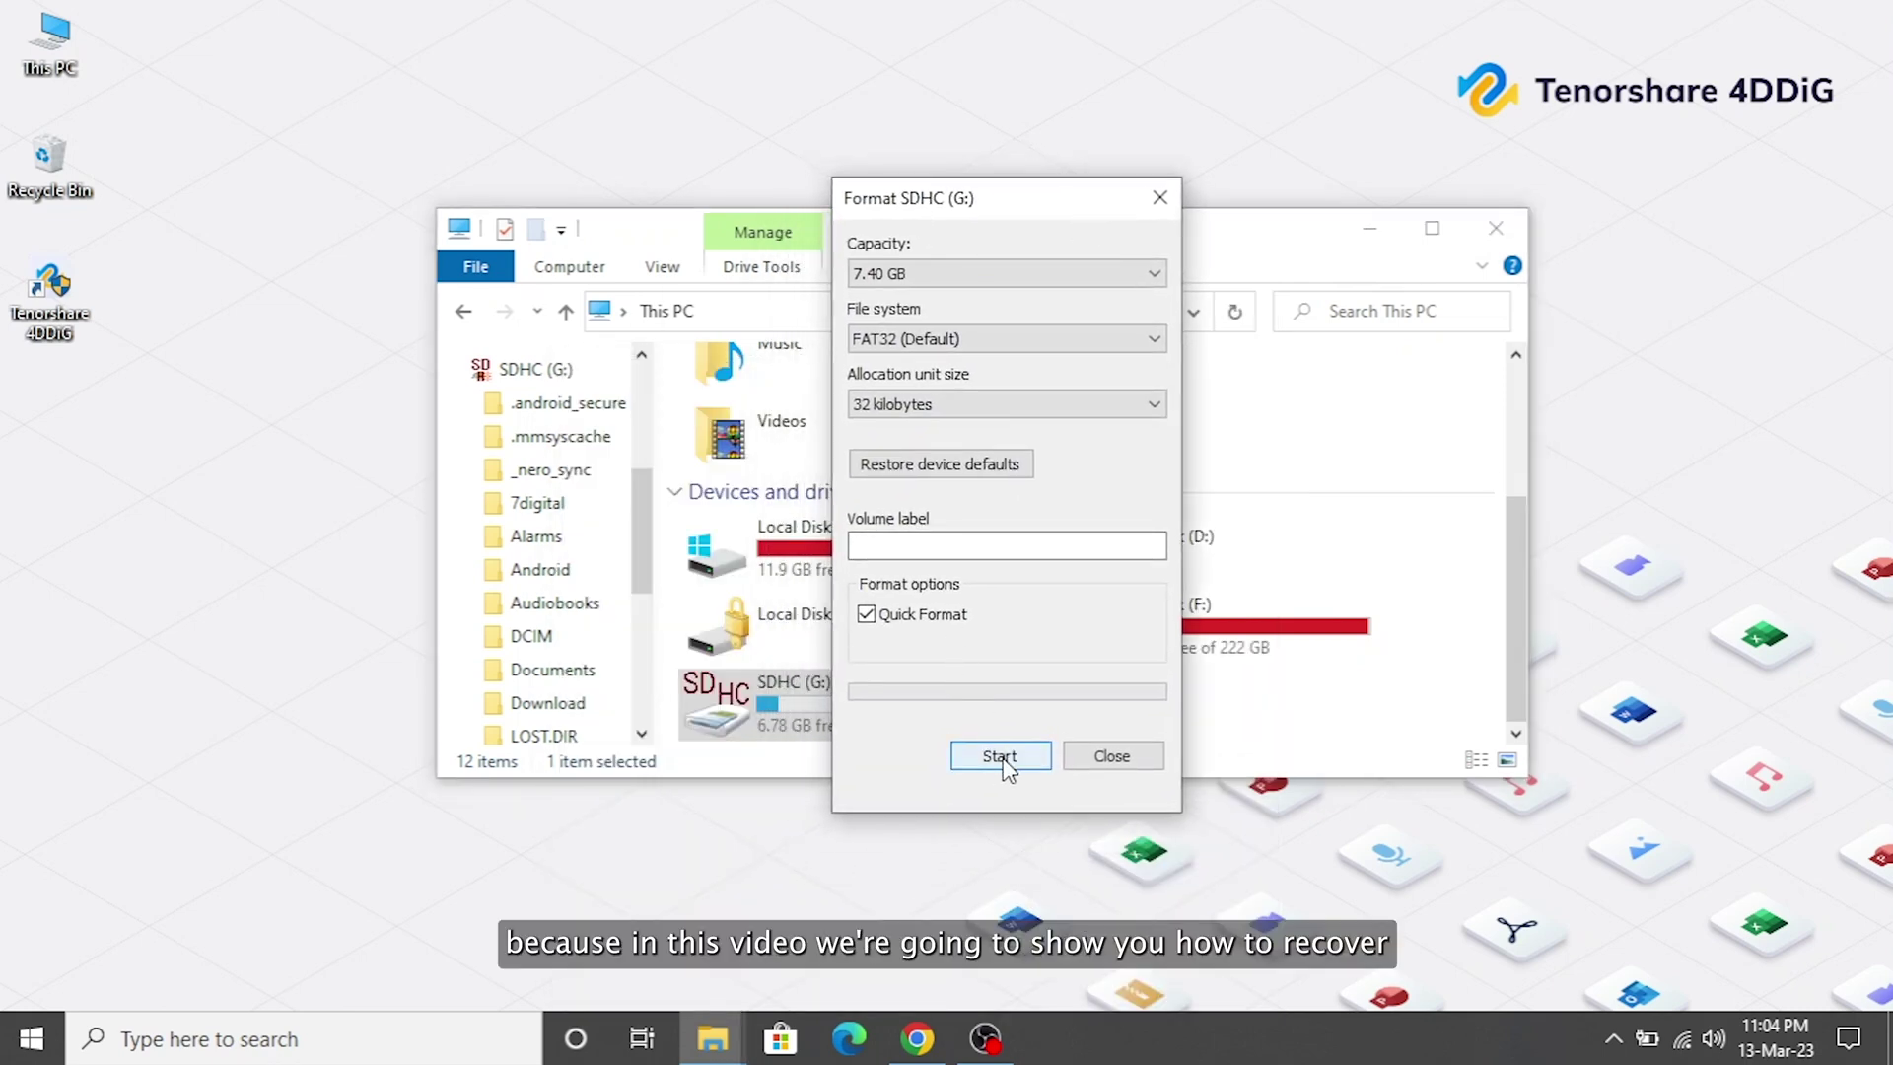
left_click(997, 759)
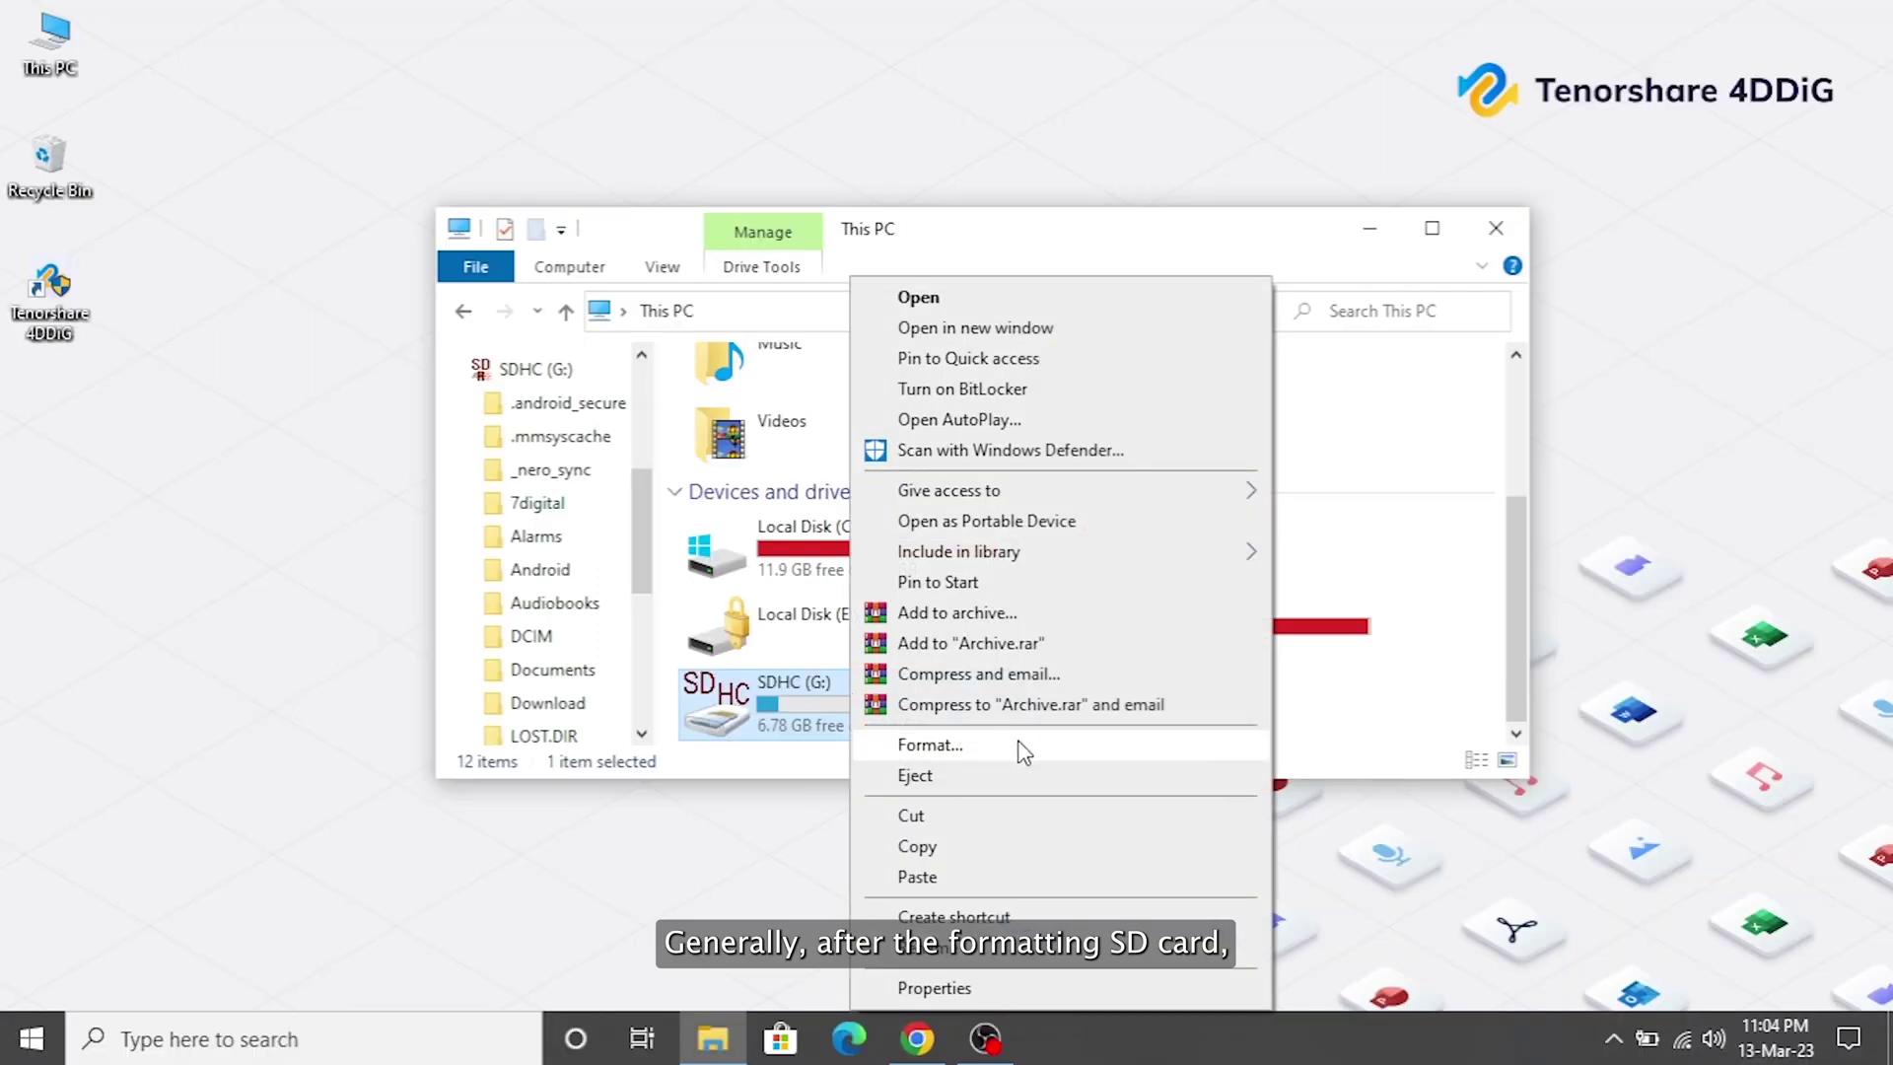
left_click(1021, 747)
left_click_drag(821, 393, 1087, 215)
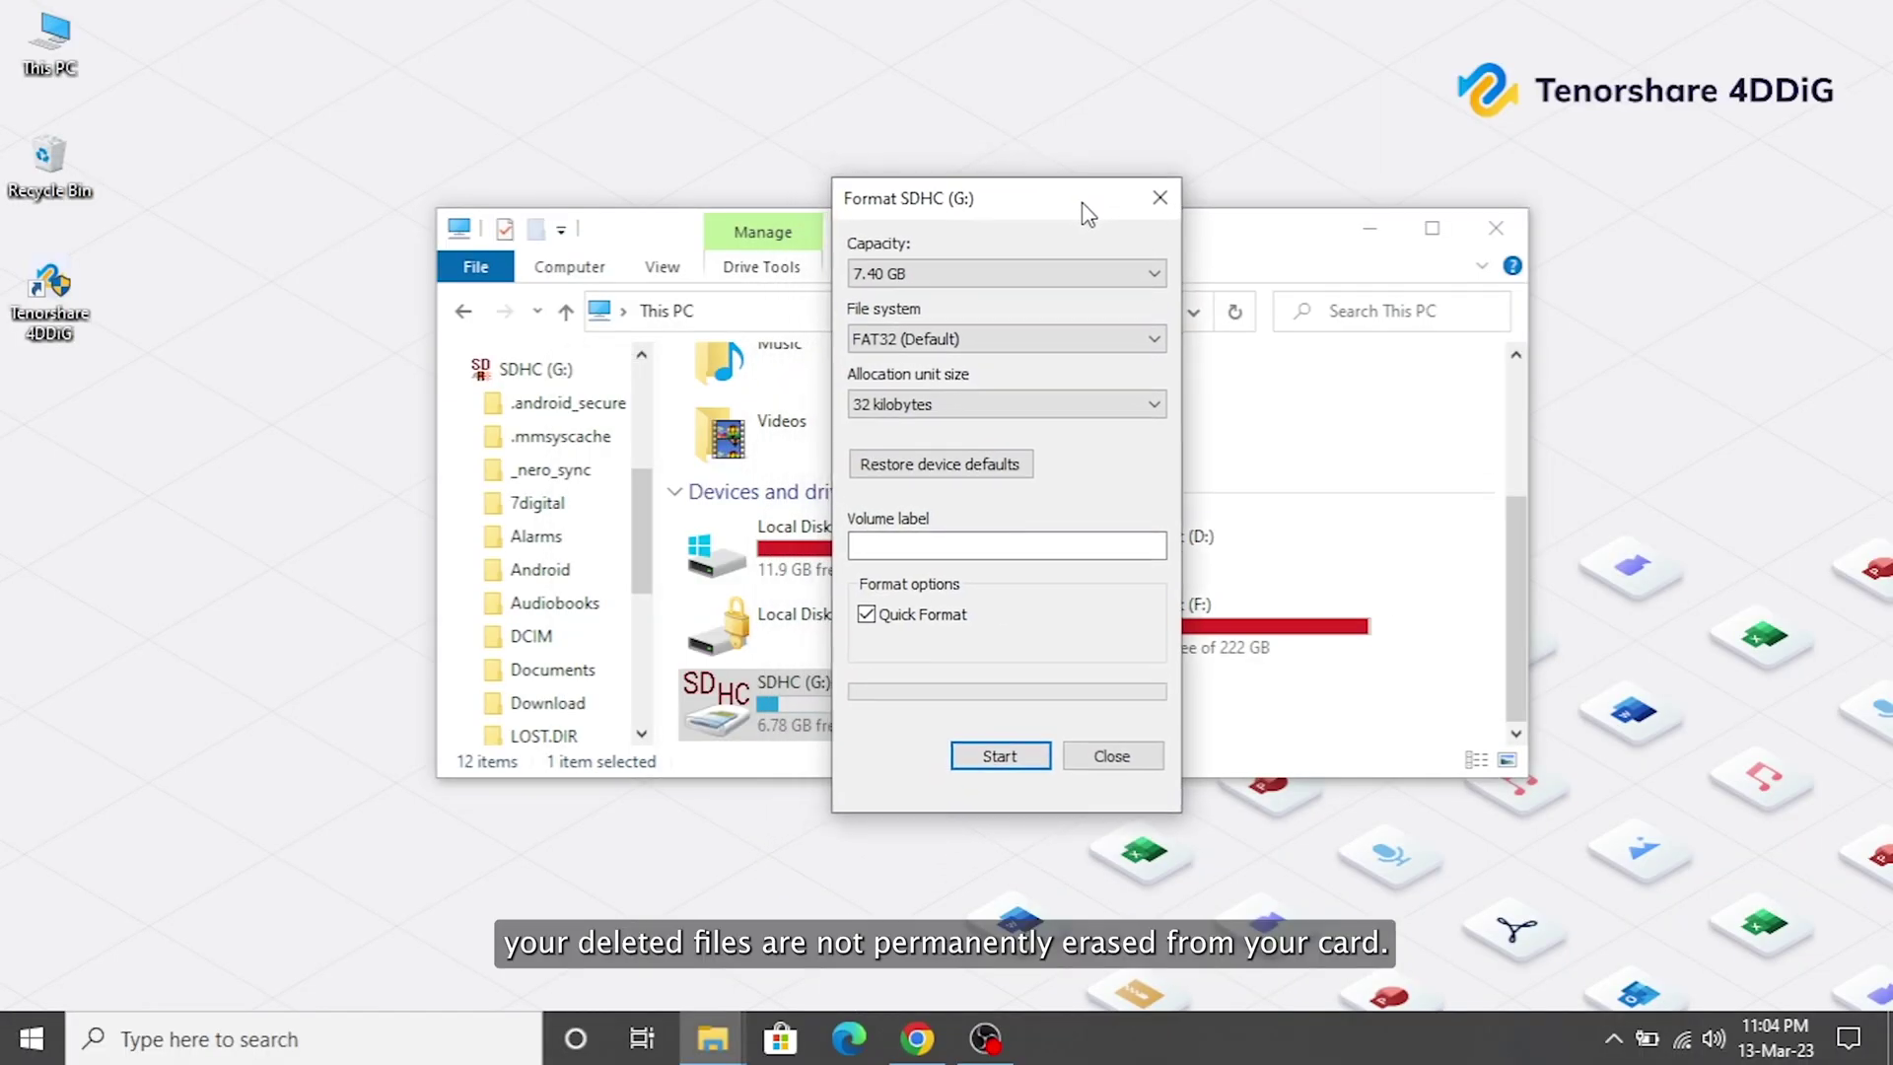
left_click(997, 758)
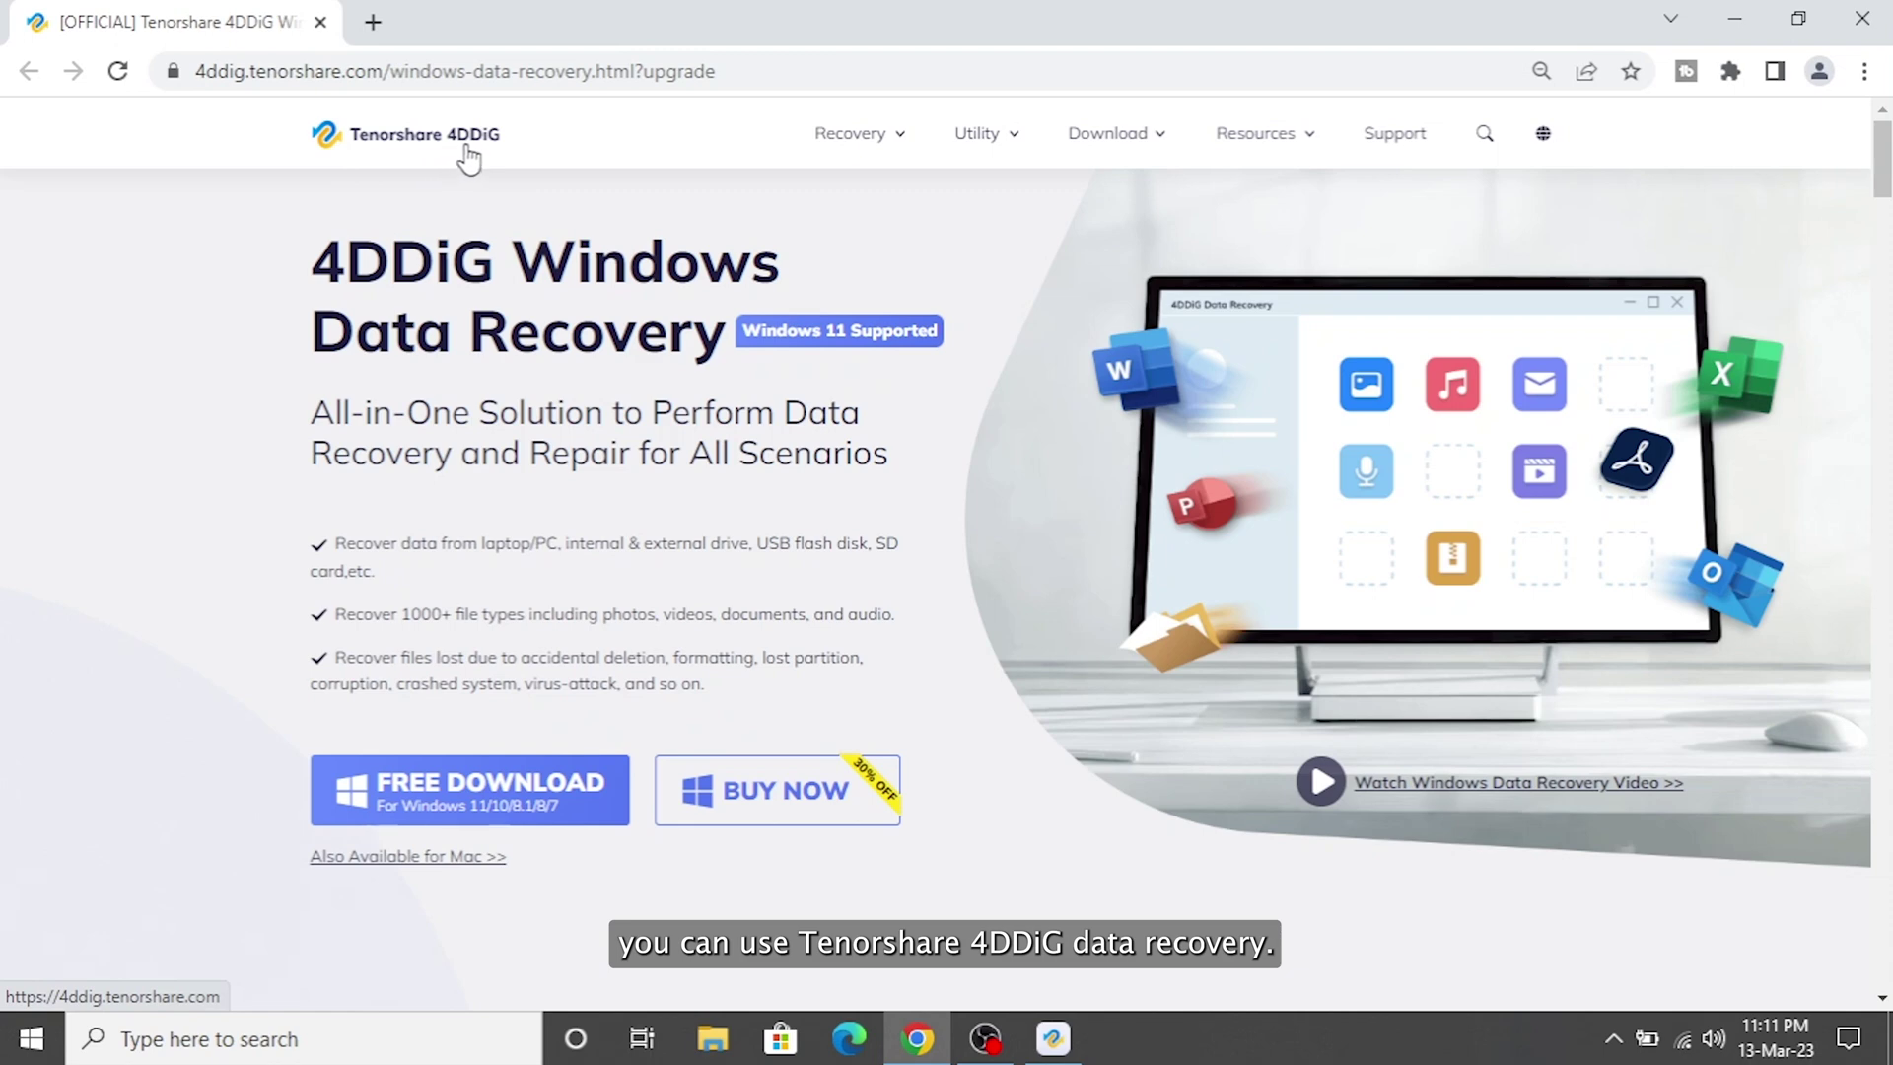
- Read the 4DDiG Windows Data Recovery page headings, then download and launch the free trial installer
left_click_drag(297, 263, 747, 356)
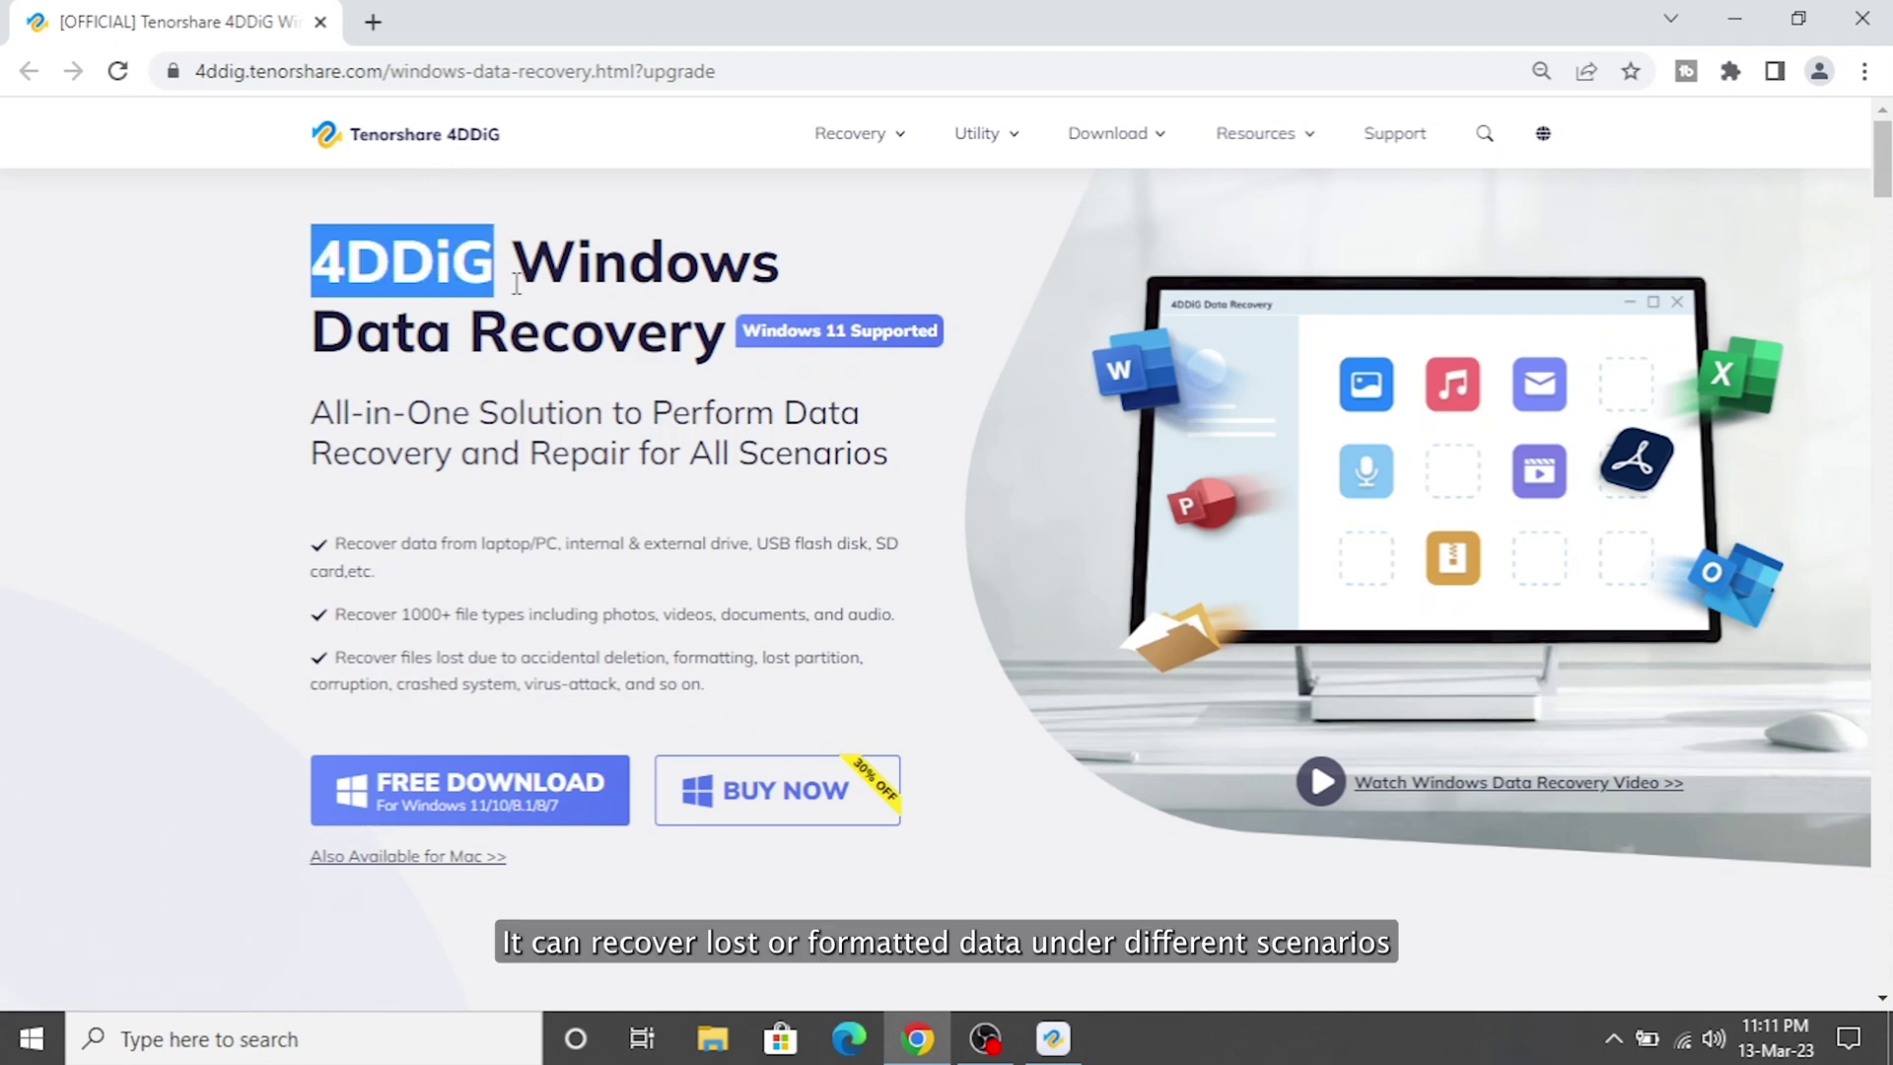
left_click(756, 358)
scroll(754, 358, "down", 2)
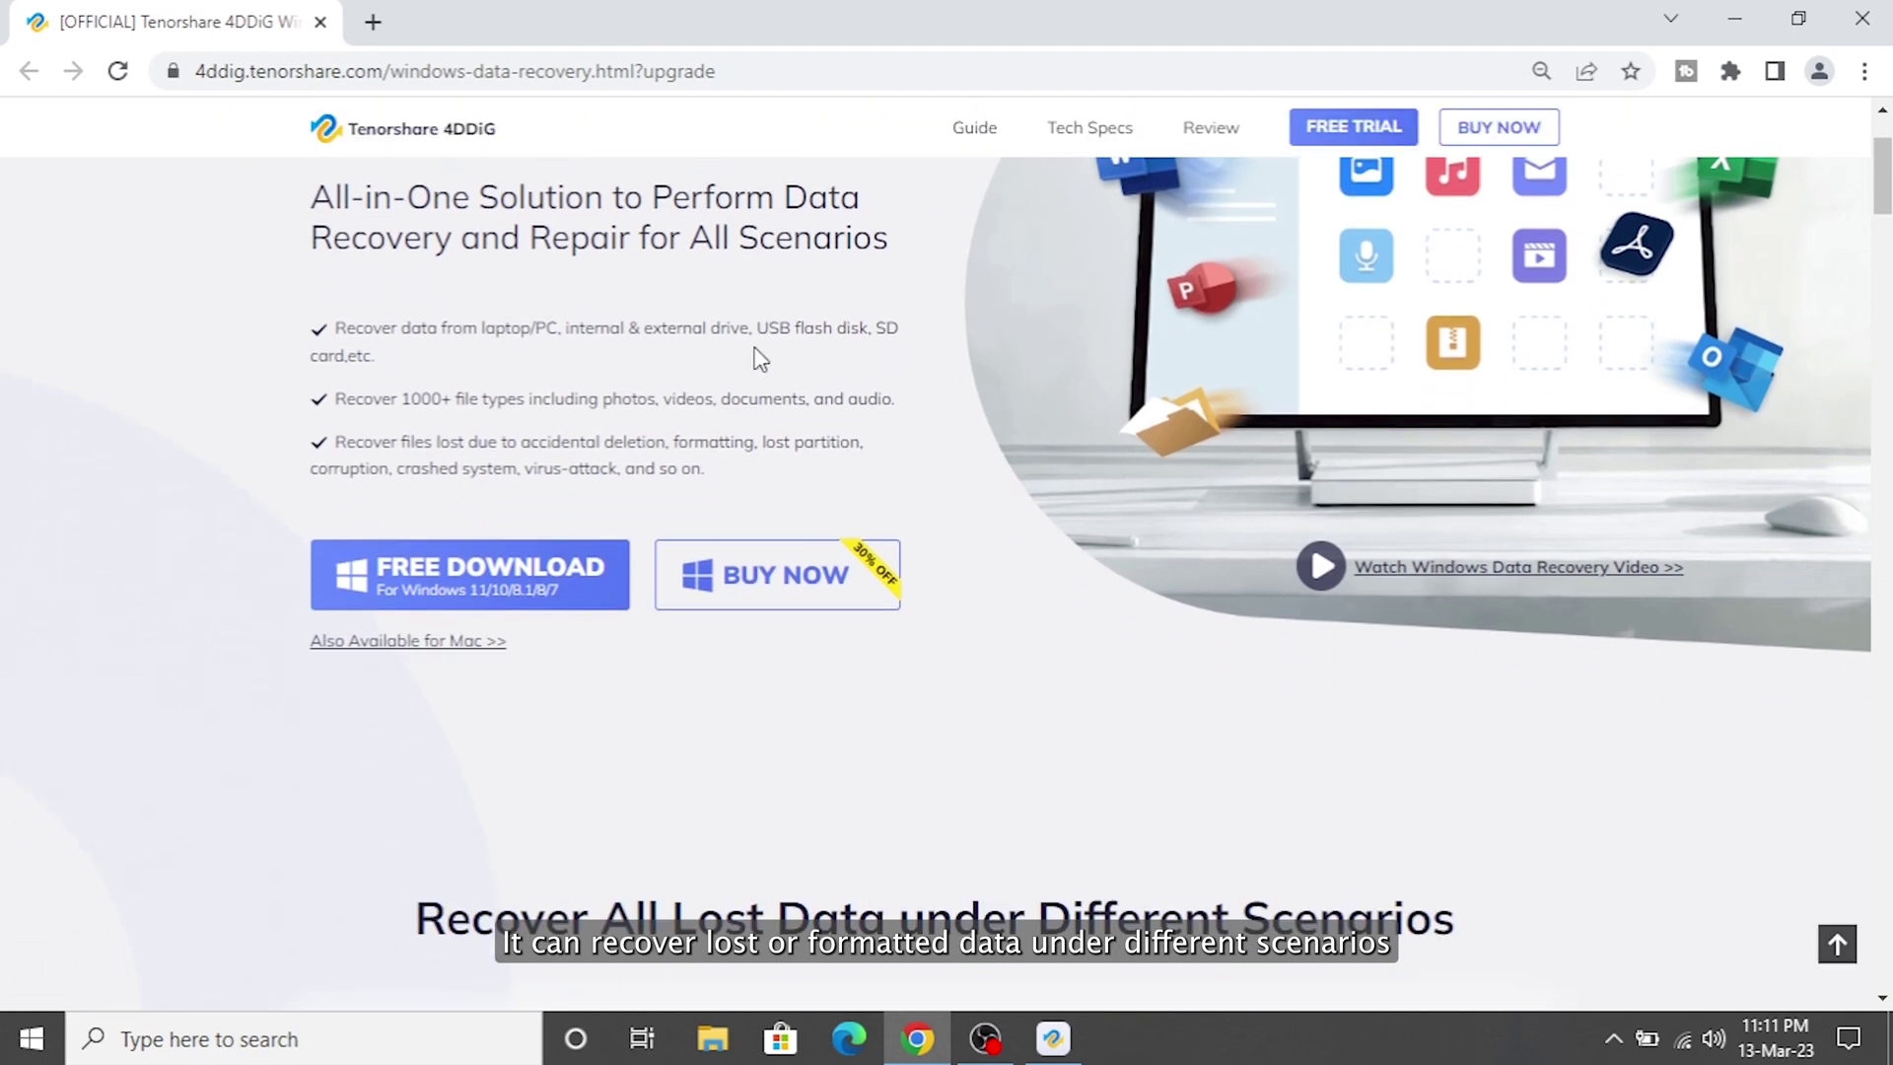
scroll(754, 358, "down", 1)
scroll(754, 358, "down", 1)
scroll(755, 357, "down", 1)
scroll(755, 358, "down", 1)
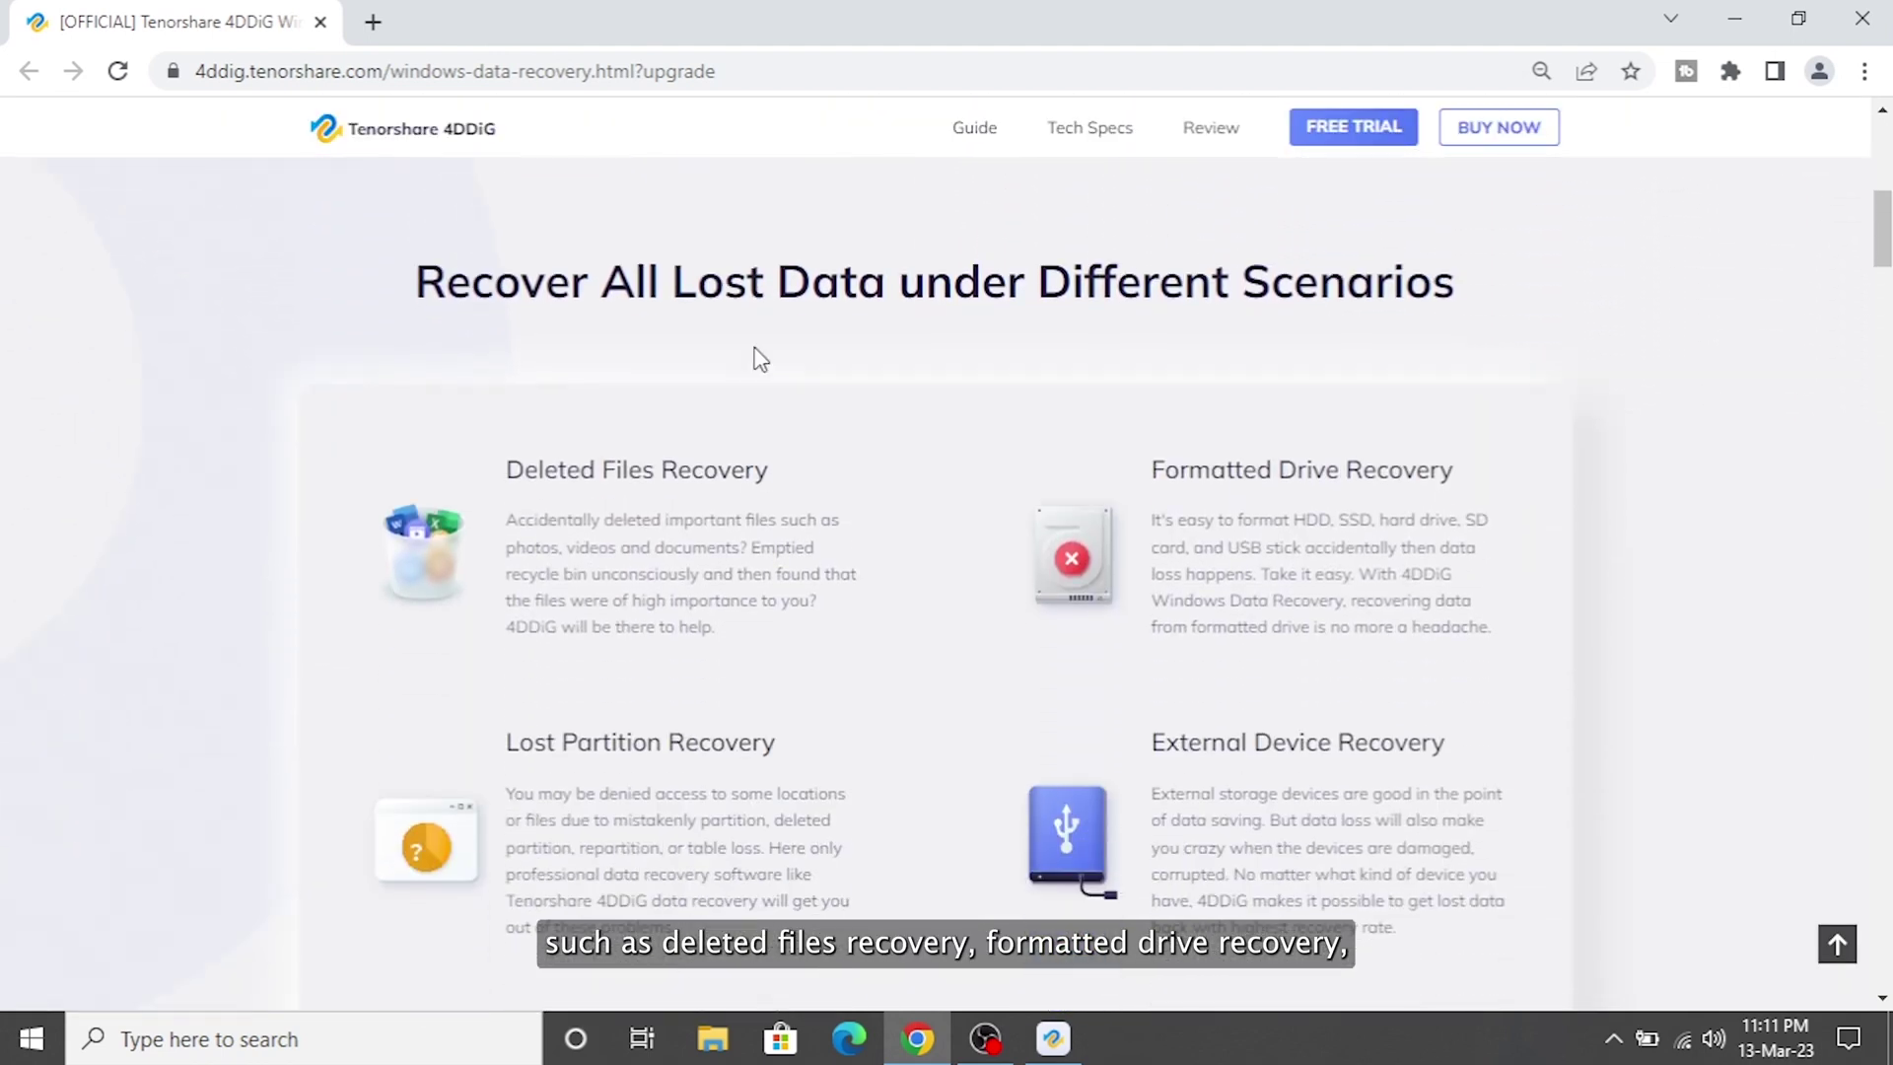
scroll(755, 358, "down", 1)
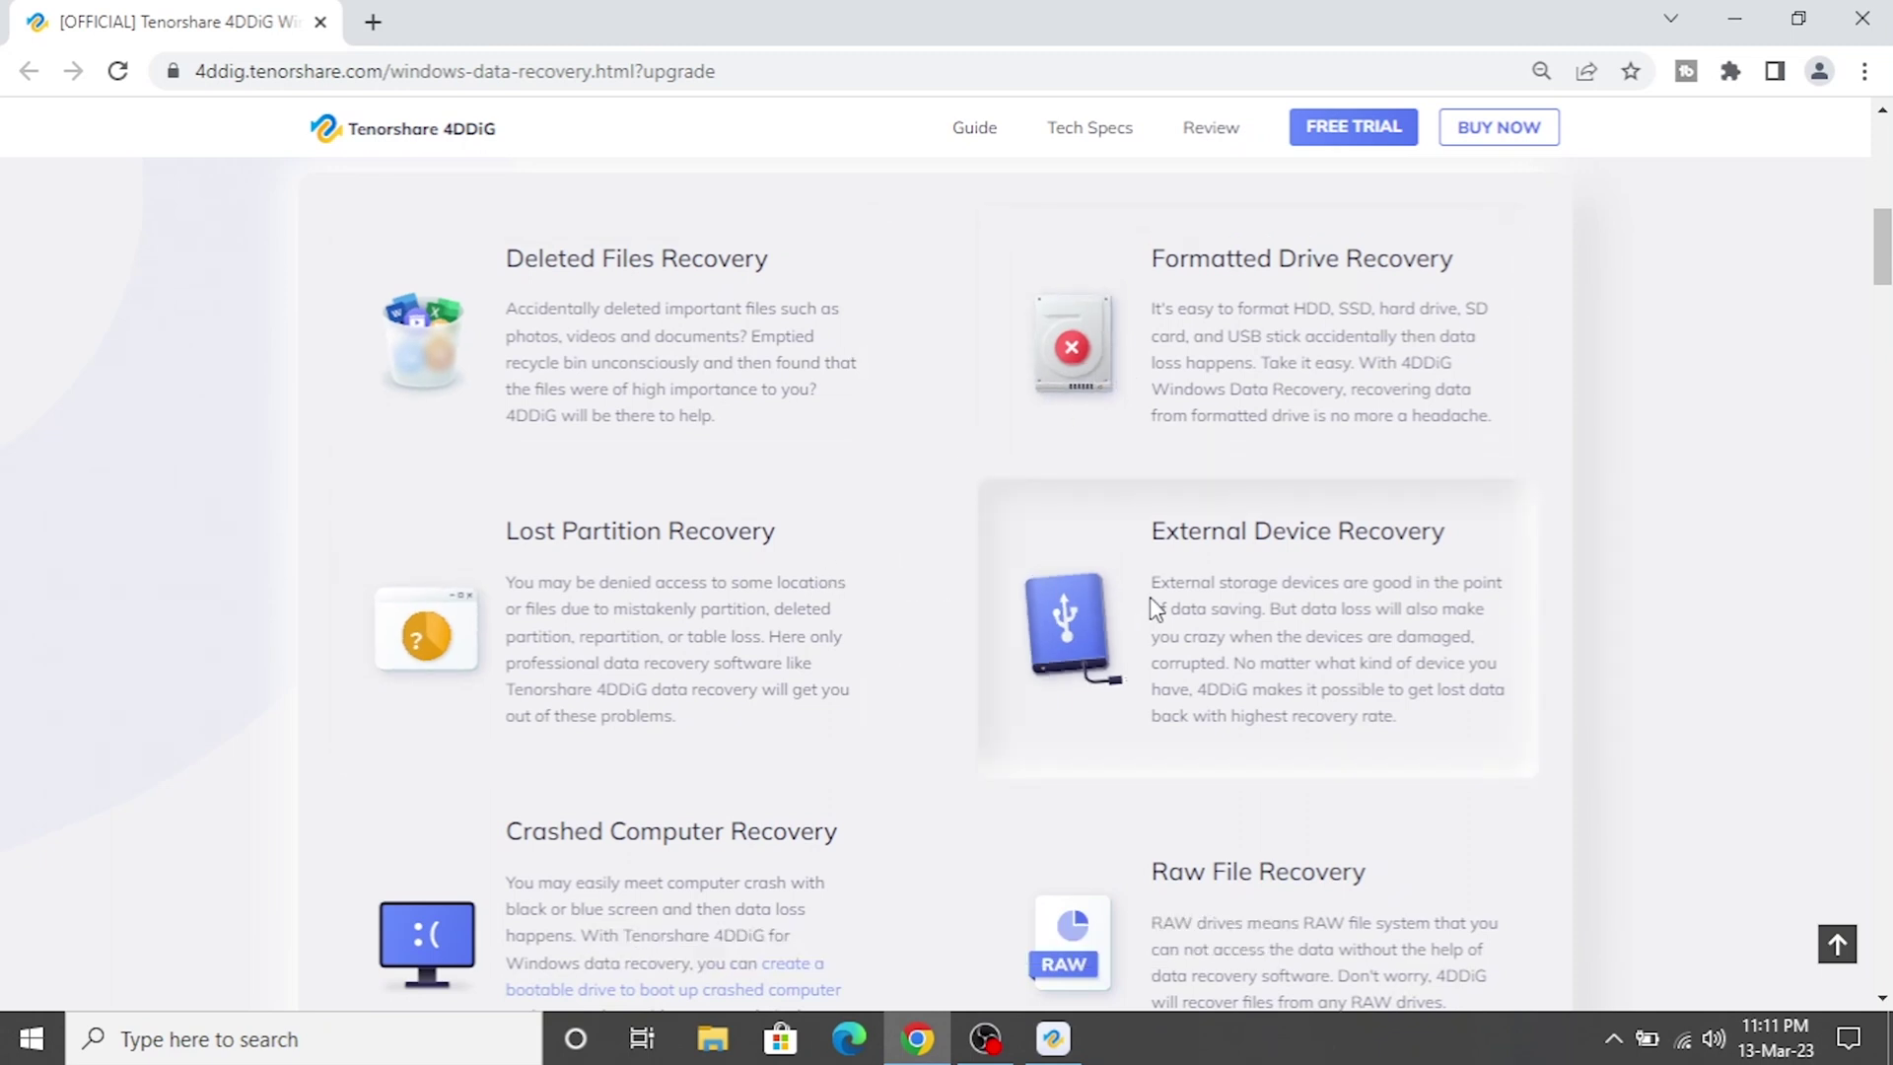
scroll(1151, 604, "down", 1)
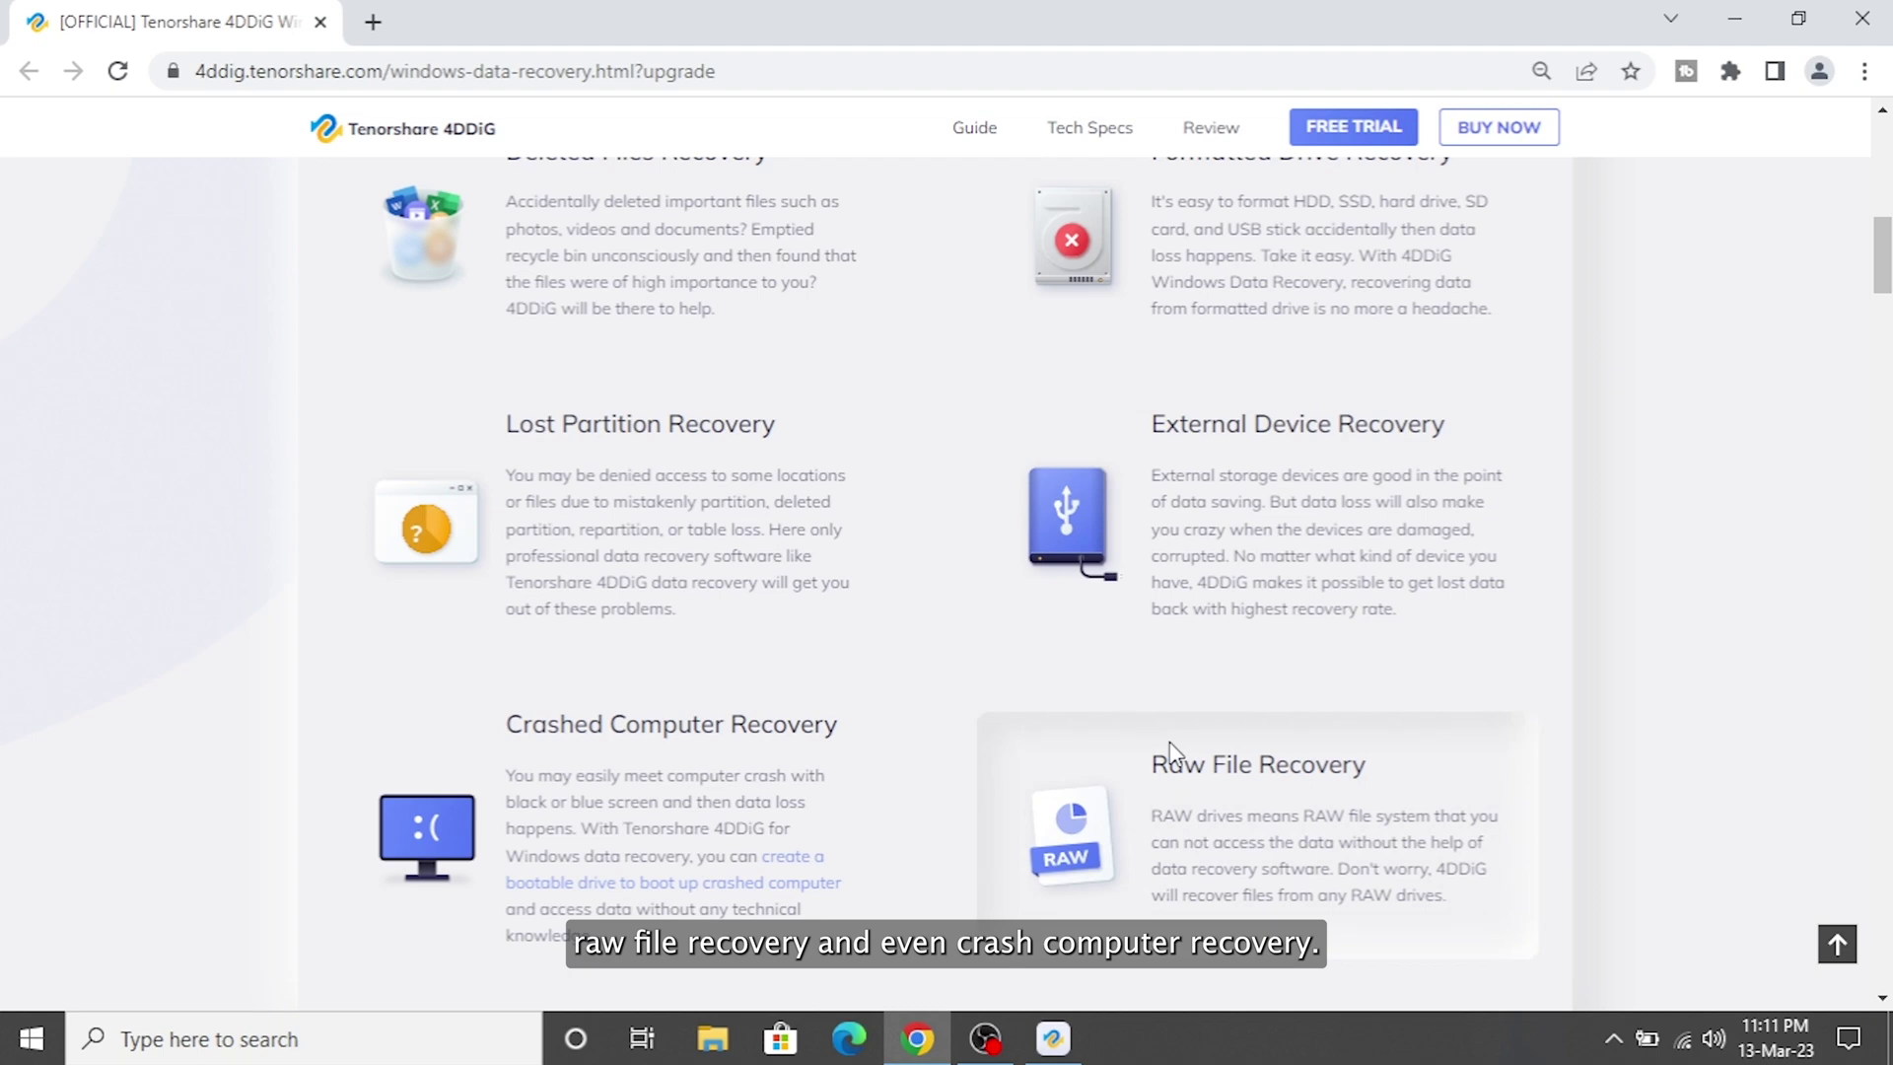
scroll(823, 804, "down", 2)
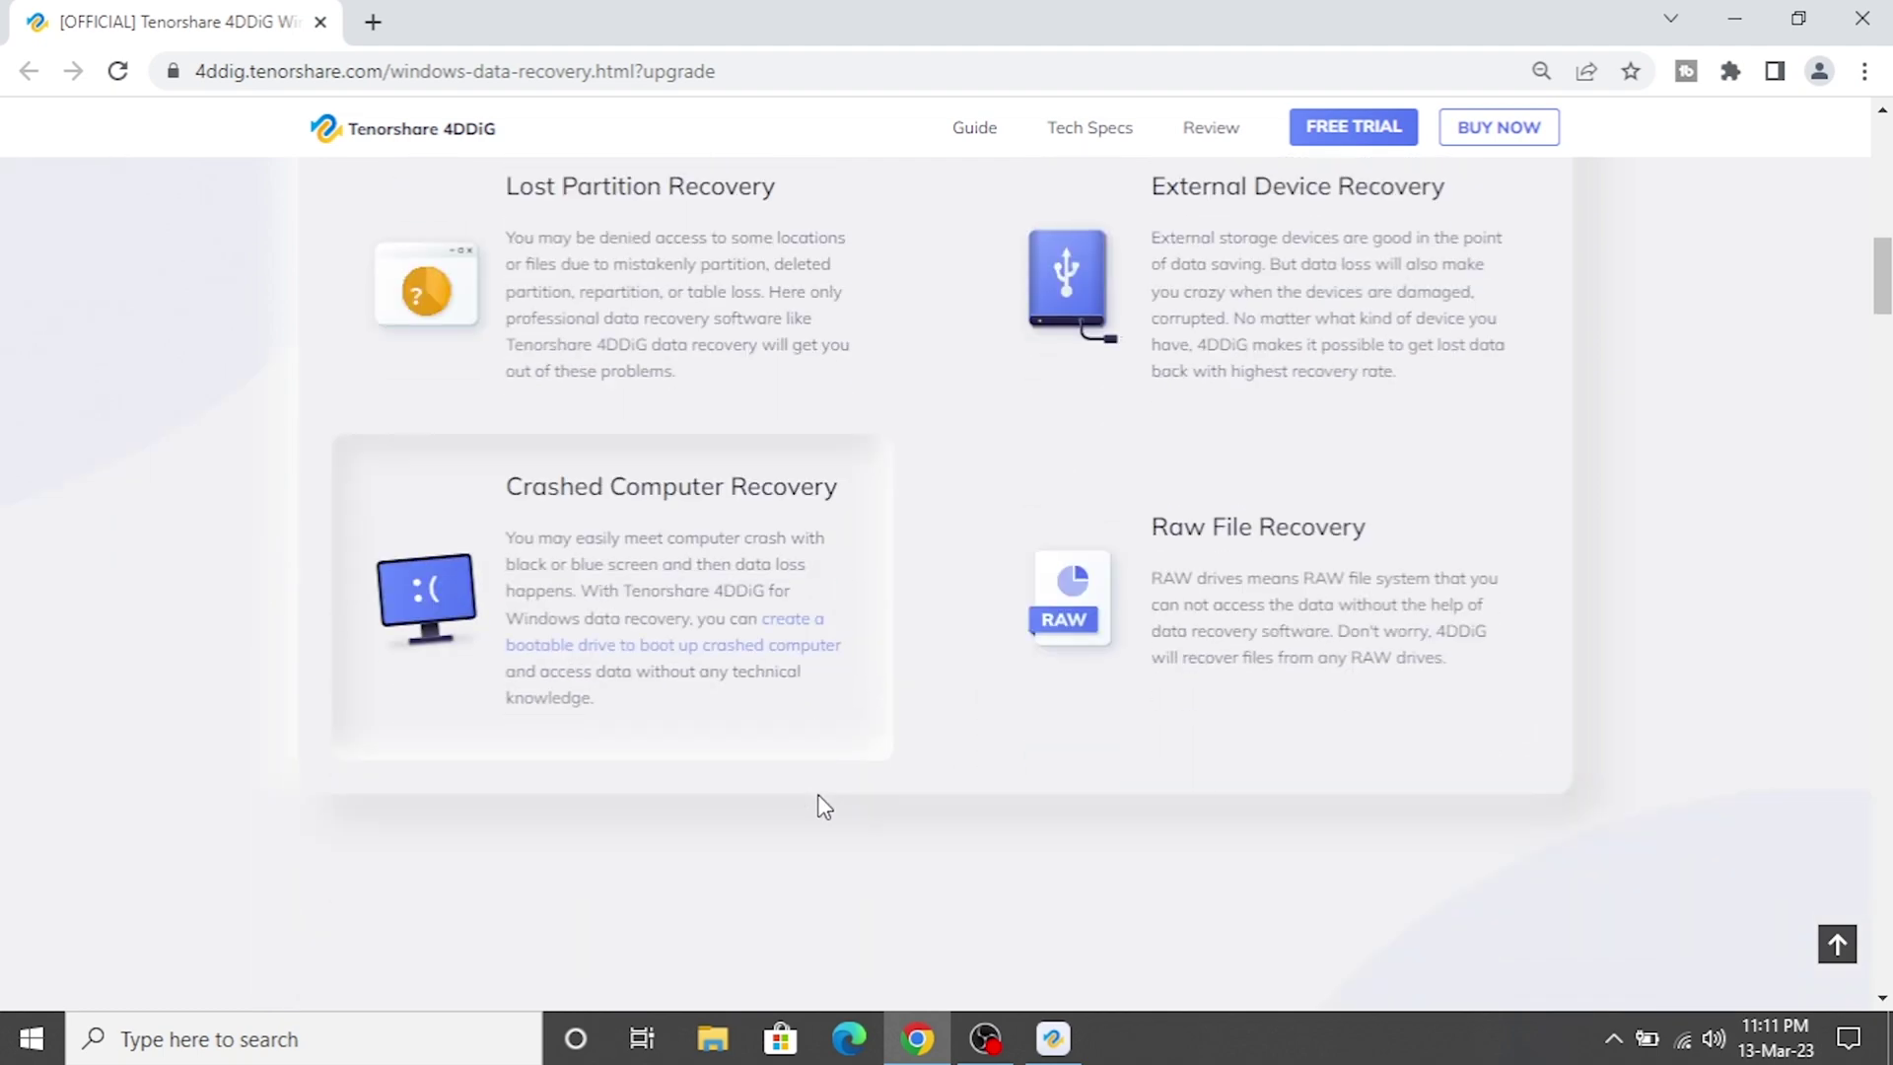
scroll(823, 805, "down", 4)
scroll(822, 805, "down", 2)
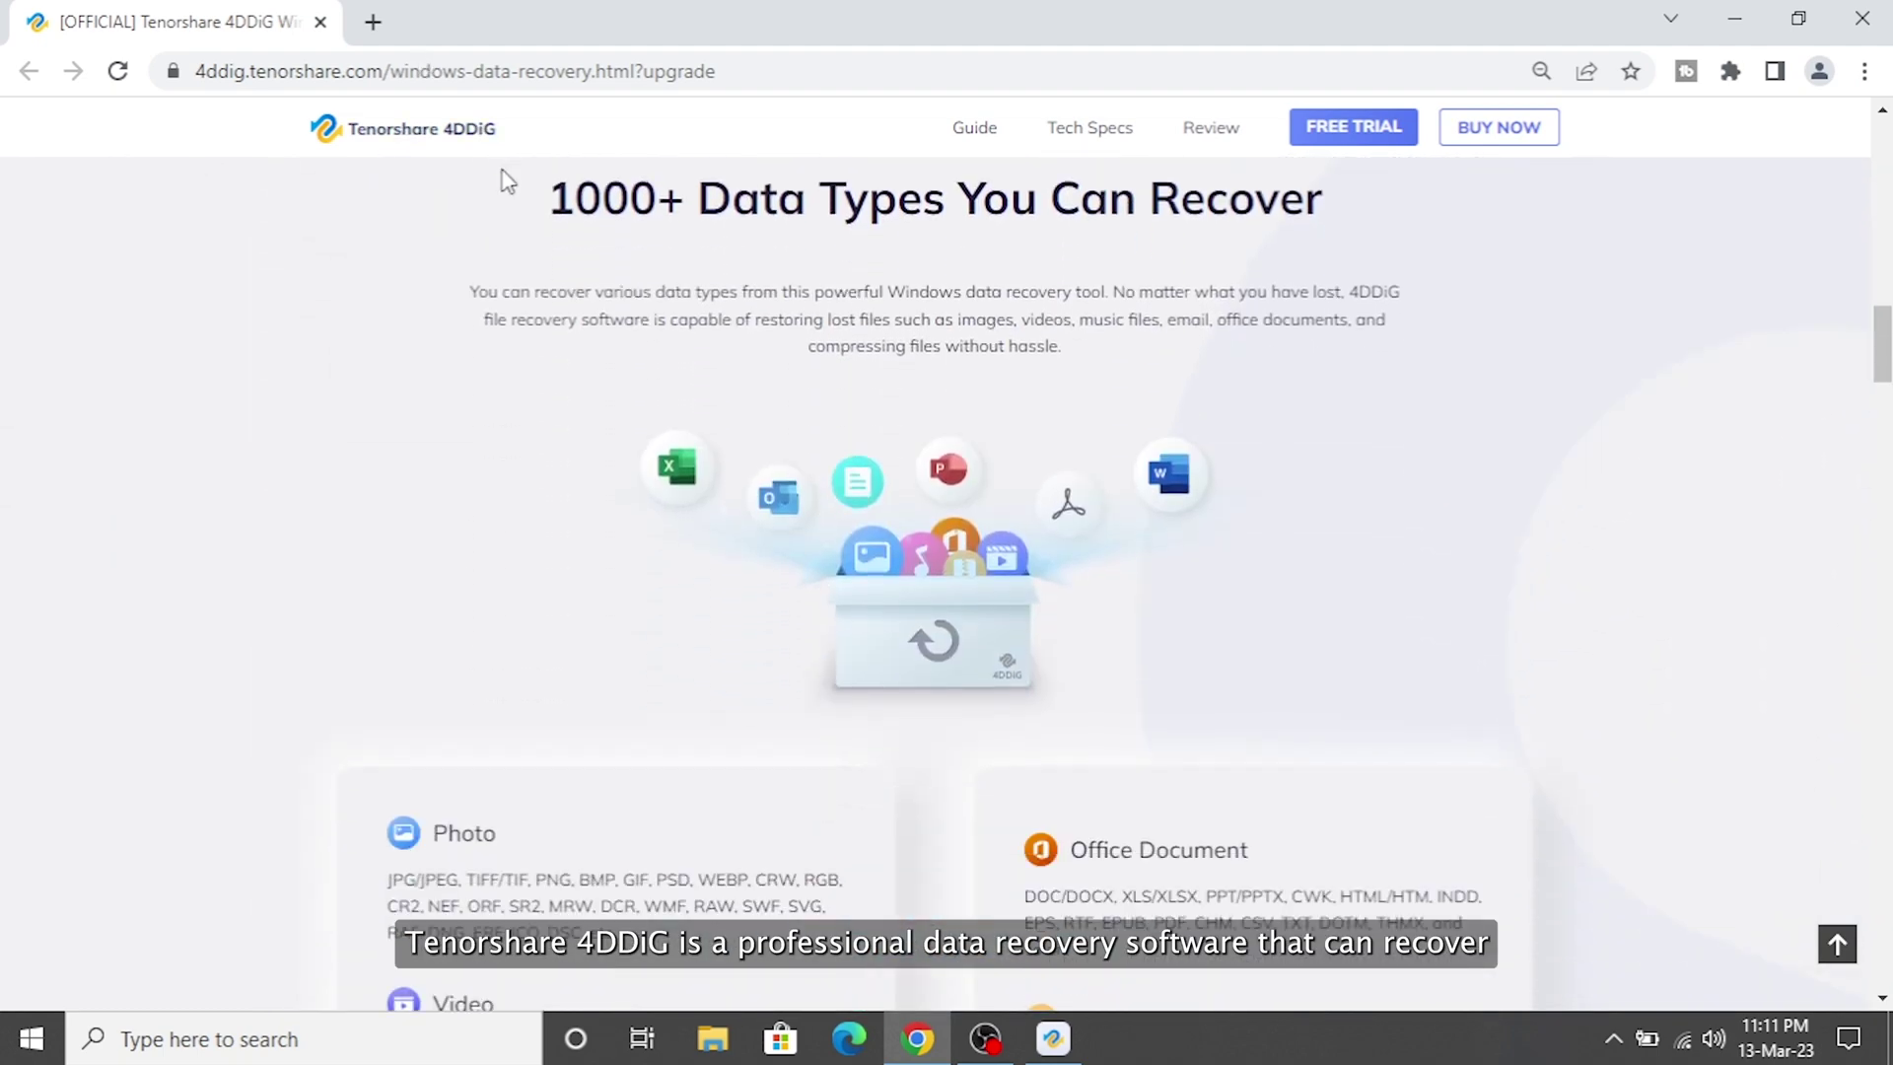
mouse_move(442, 204)
left_mouse_down()
mouse_move(976, 233)
mouse_move(1308, 202)
left_mouse_up()
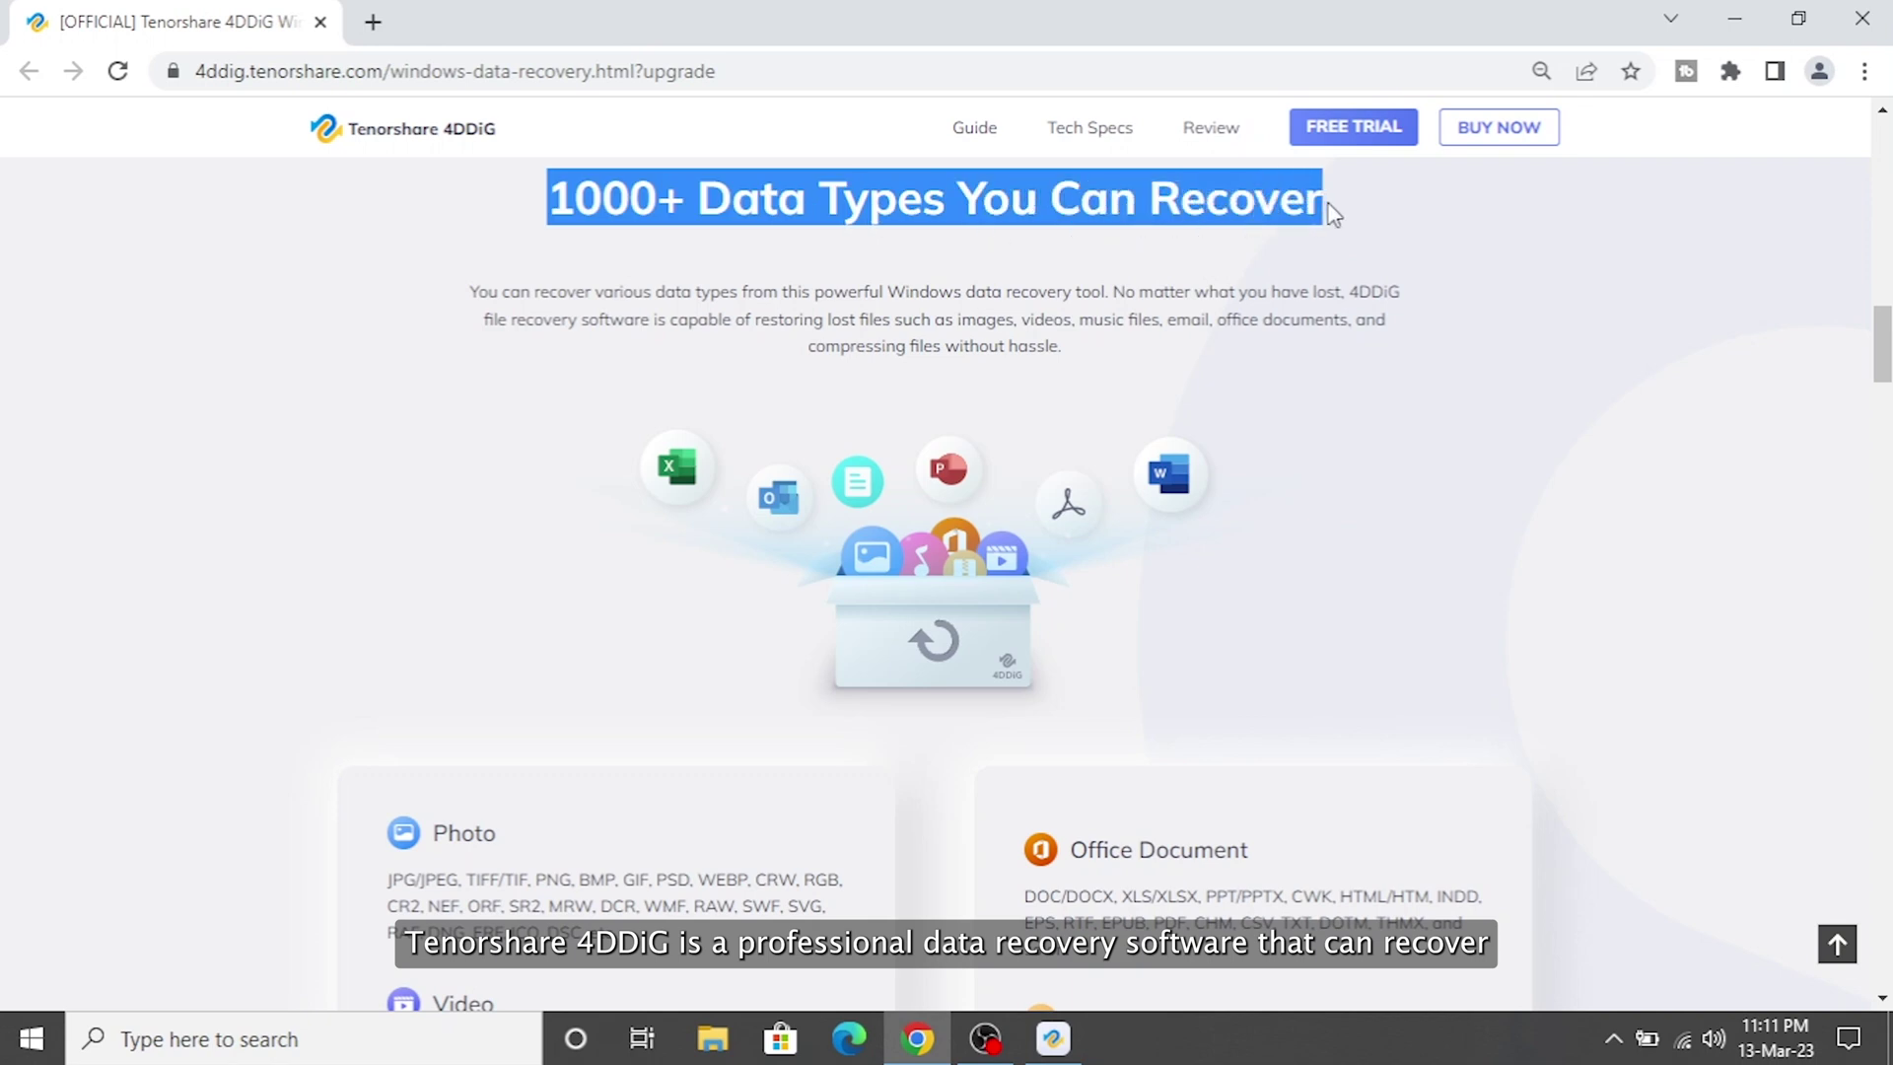
left_click(1388, 229)
scroll(1388, 230, "down", 2)
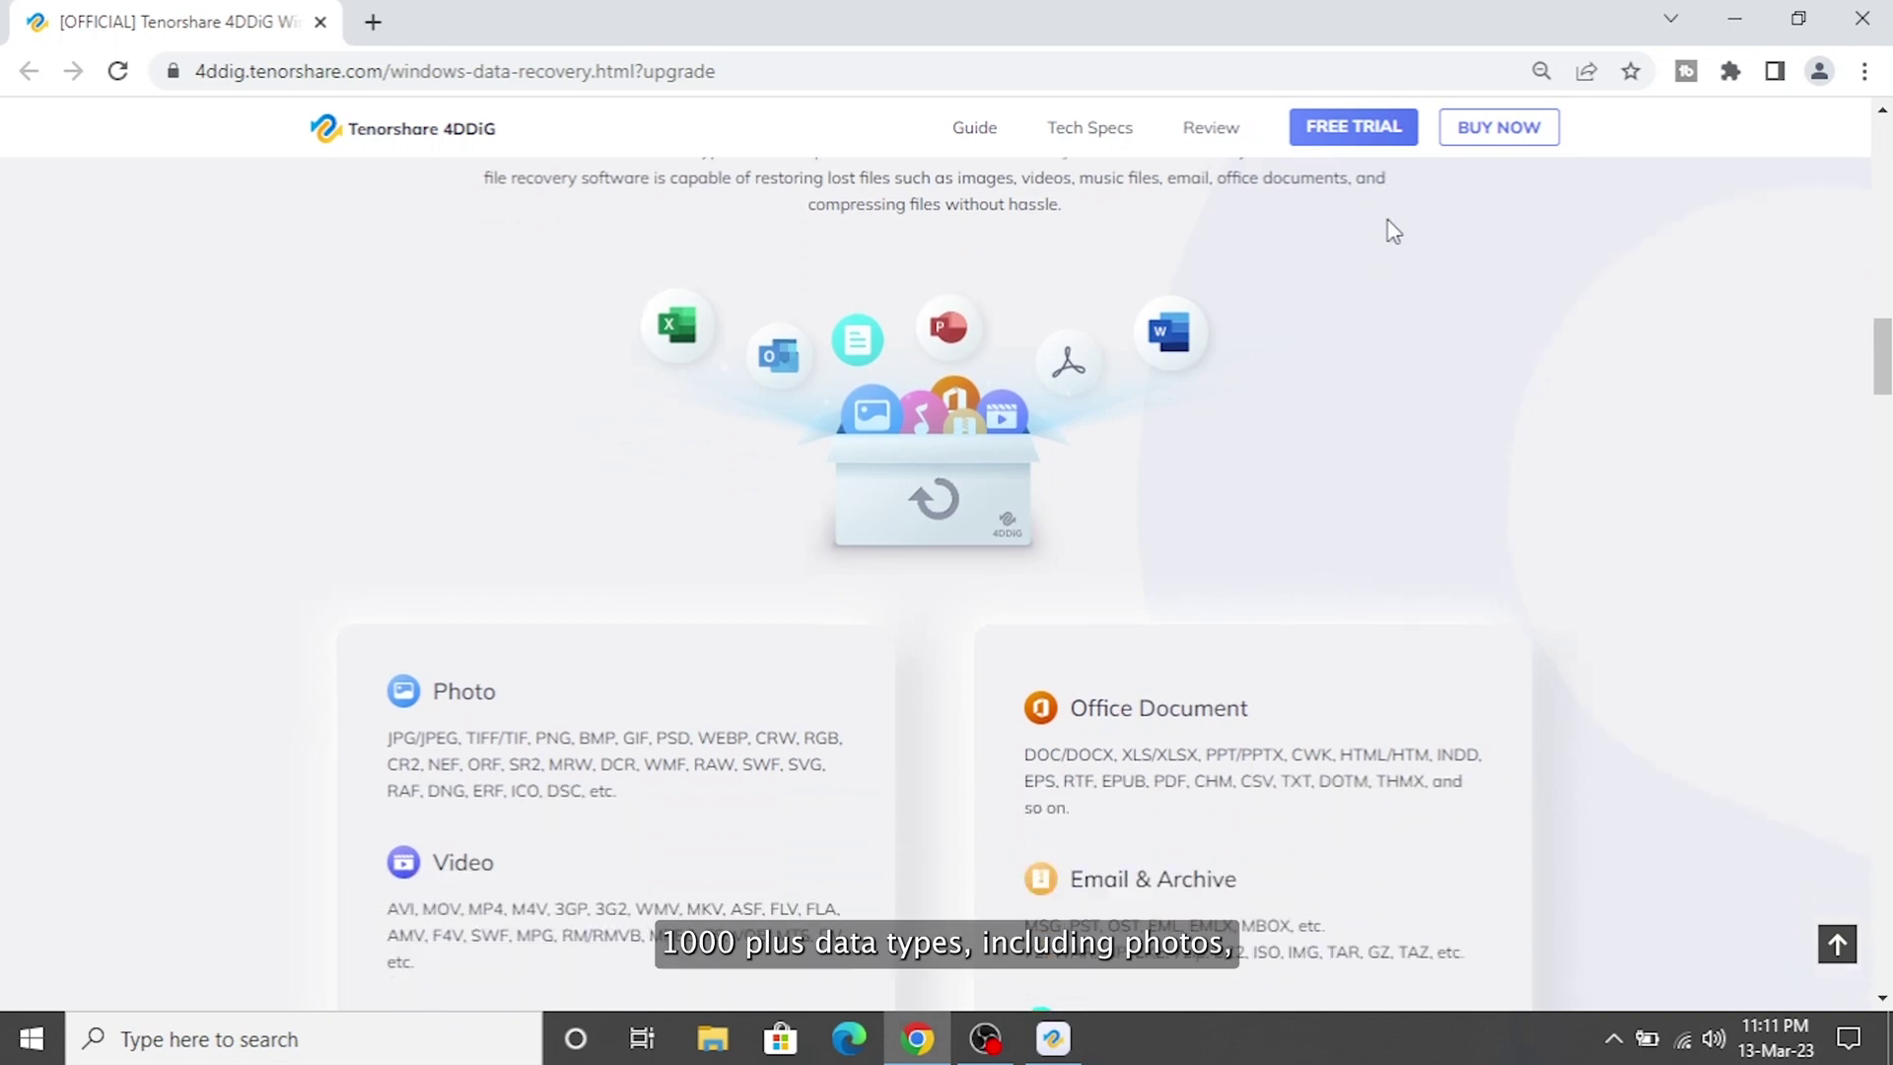
scroll(1388, 229, "down", 2)
scroll(1387, 230, "down", 2)
scroll(1387, 228, "down", 1)
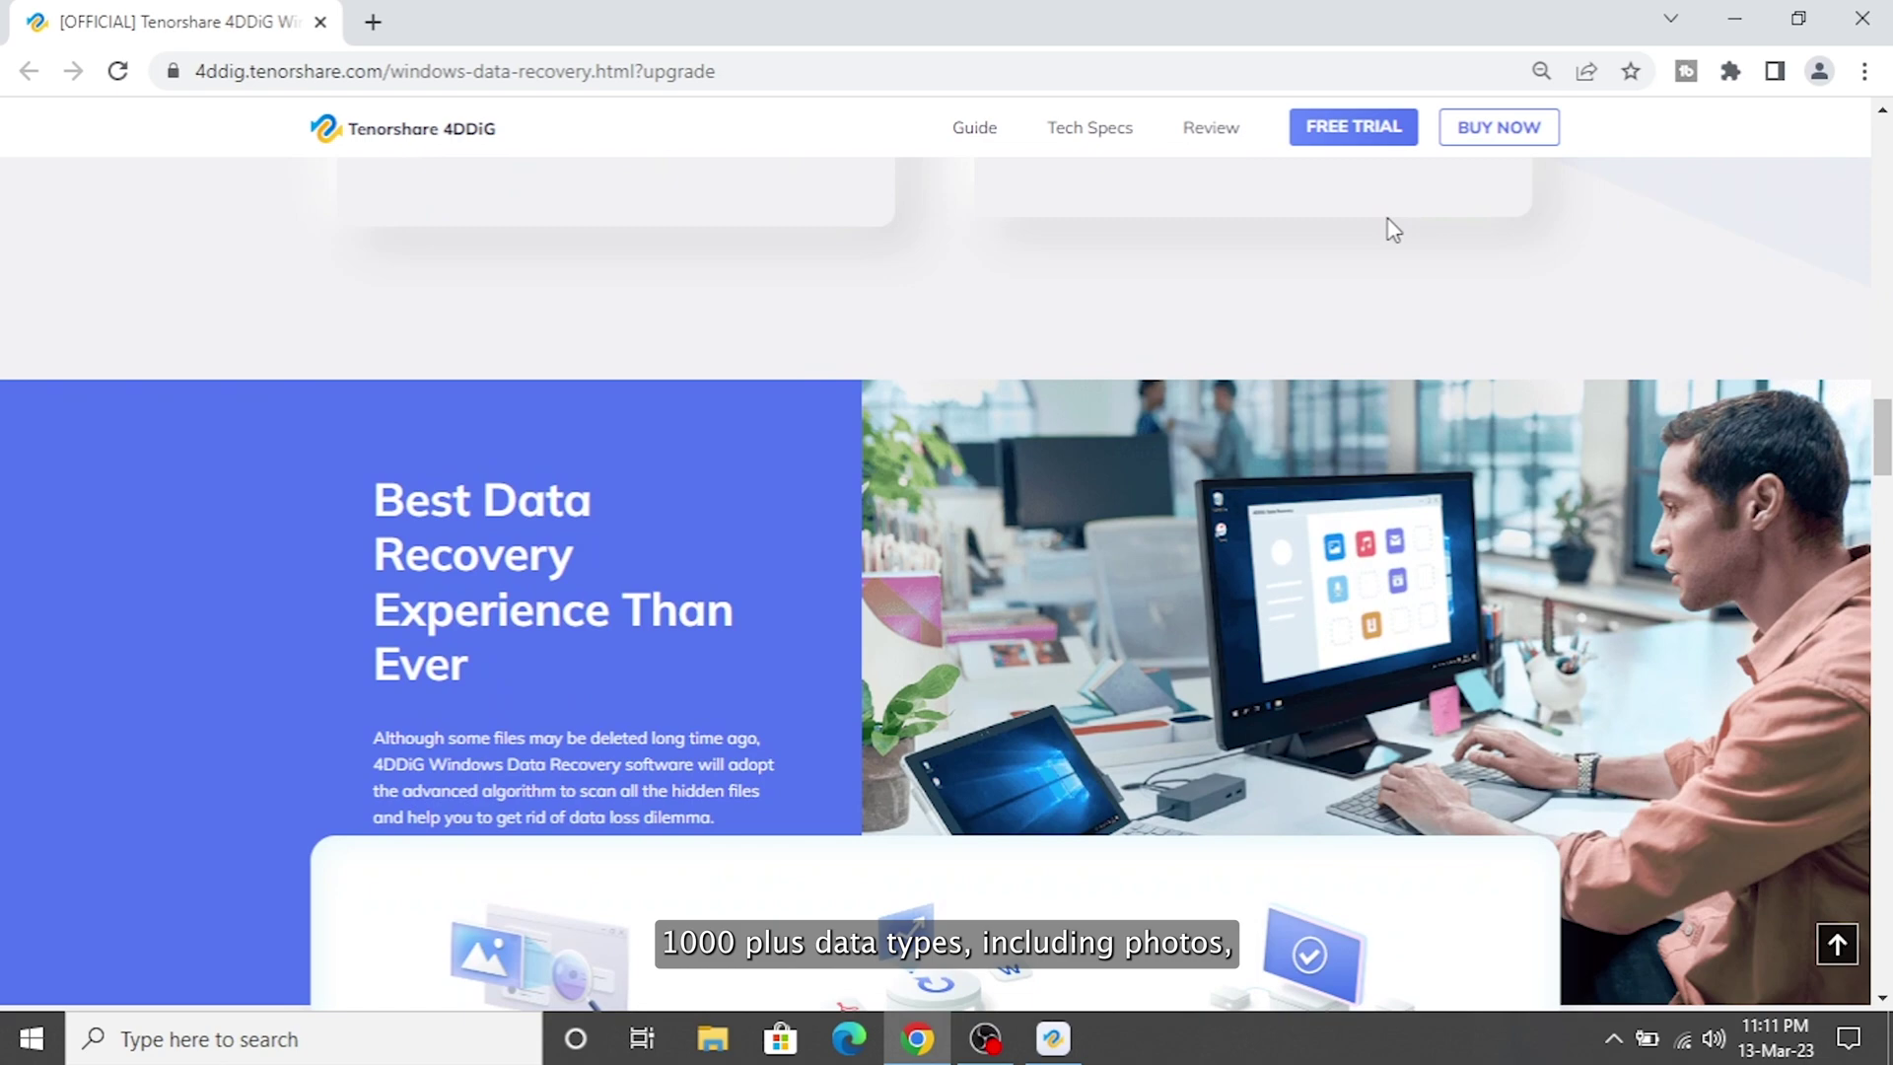
scroll(1387, 230, "down", 1)
scroll(1388, 230, "down", 2)
scroll(1387, 230, "down", 4)
scroll(1389, 228, "down", 3)
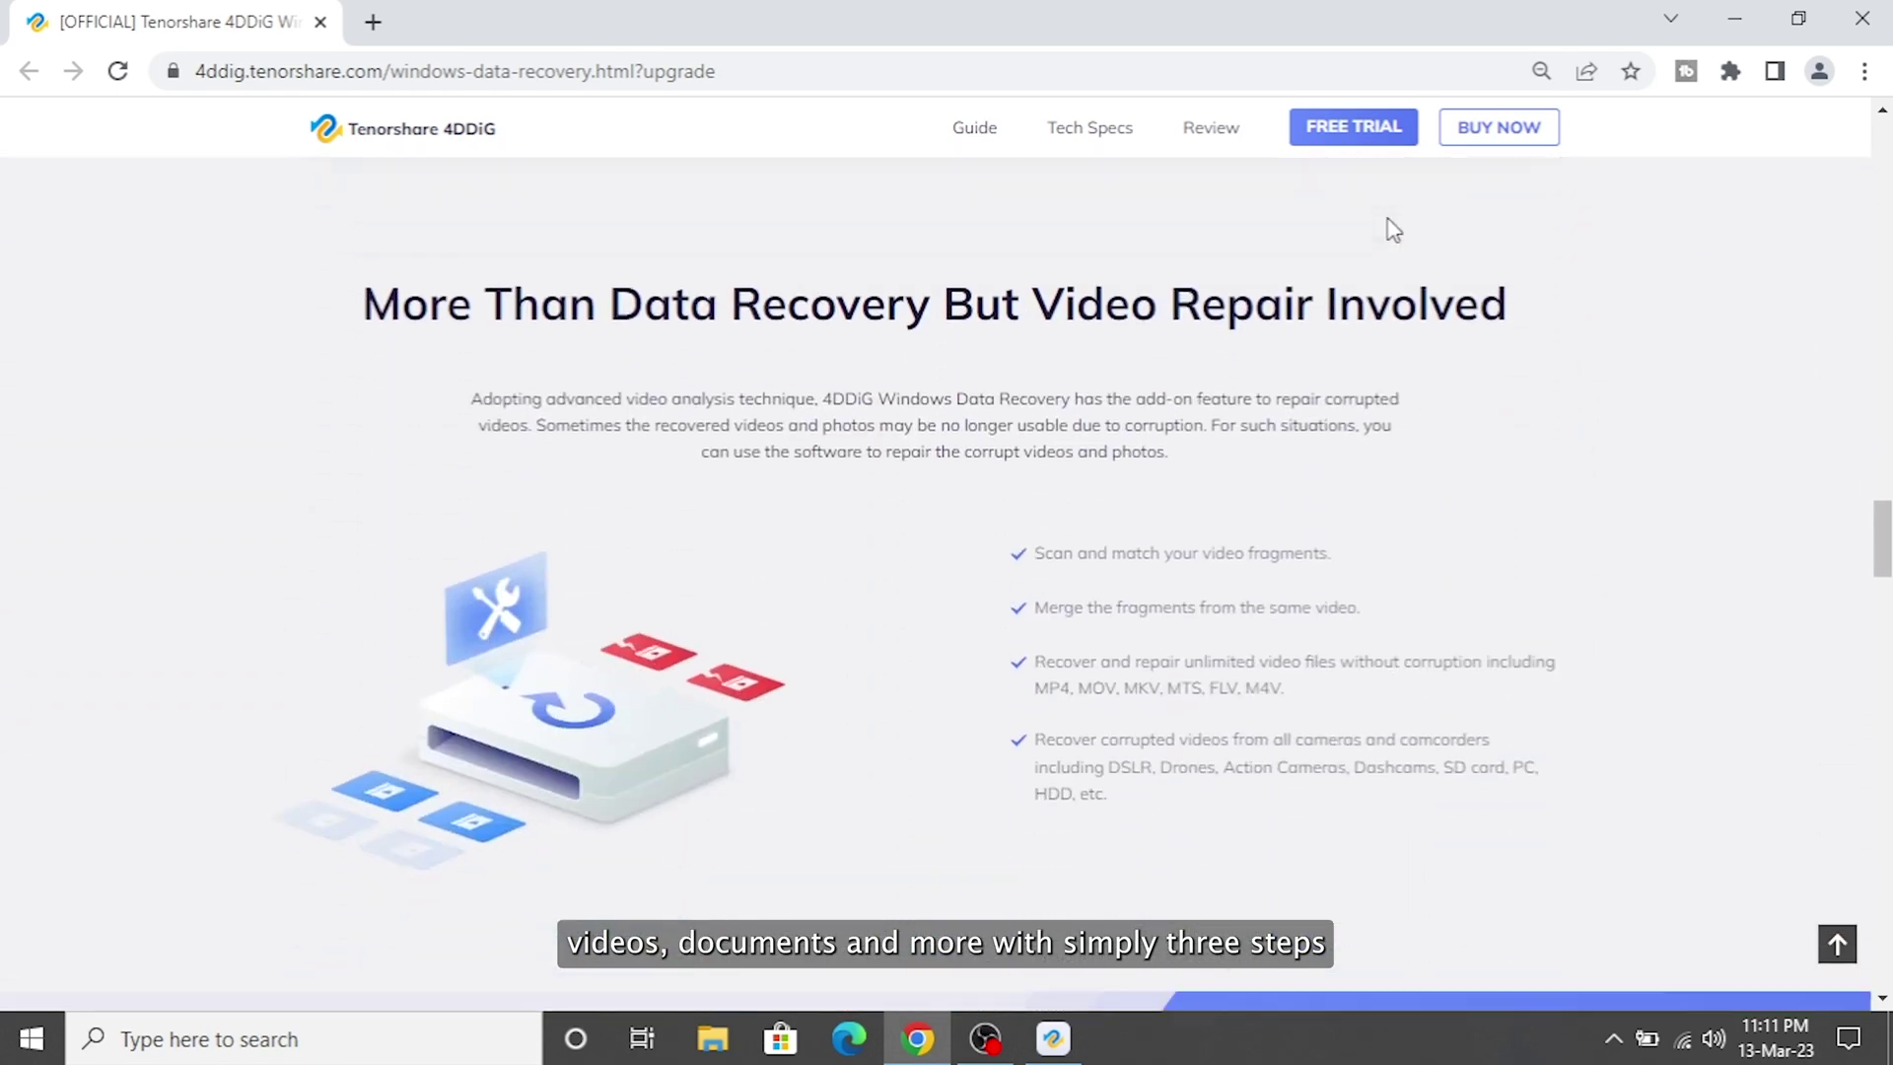
scroll(1483, 528, "down", 3)
scroll(1483, 529, "down", 1)
scroll(1482, 528, "down", 2)
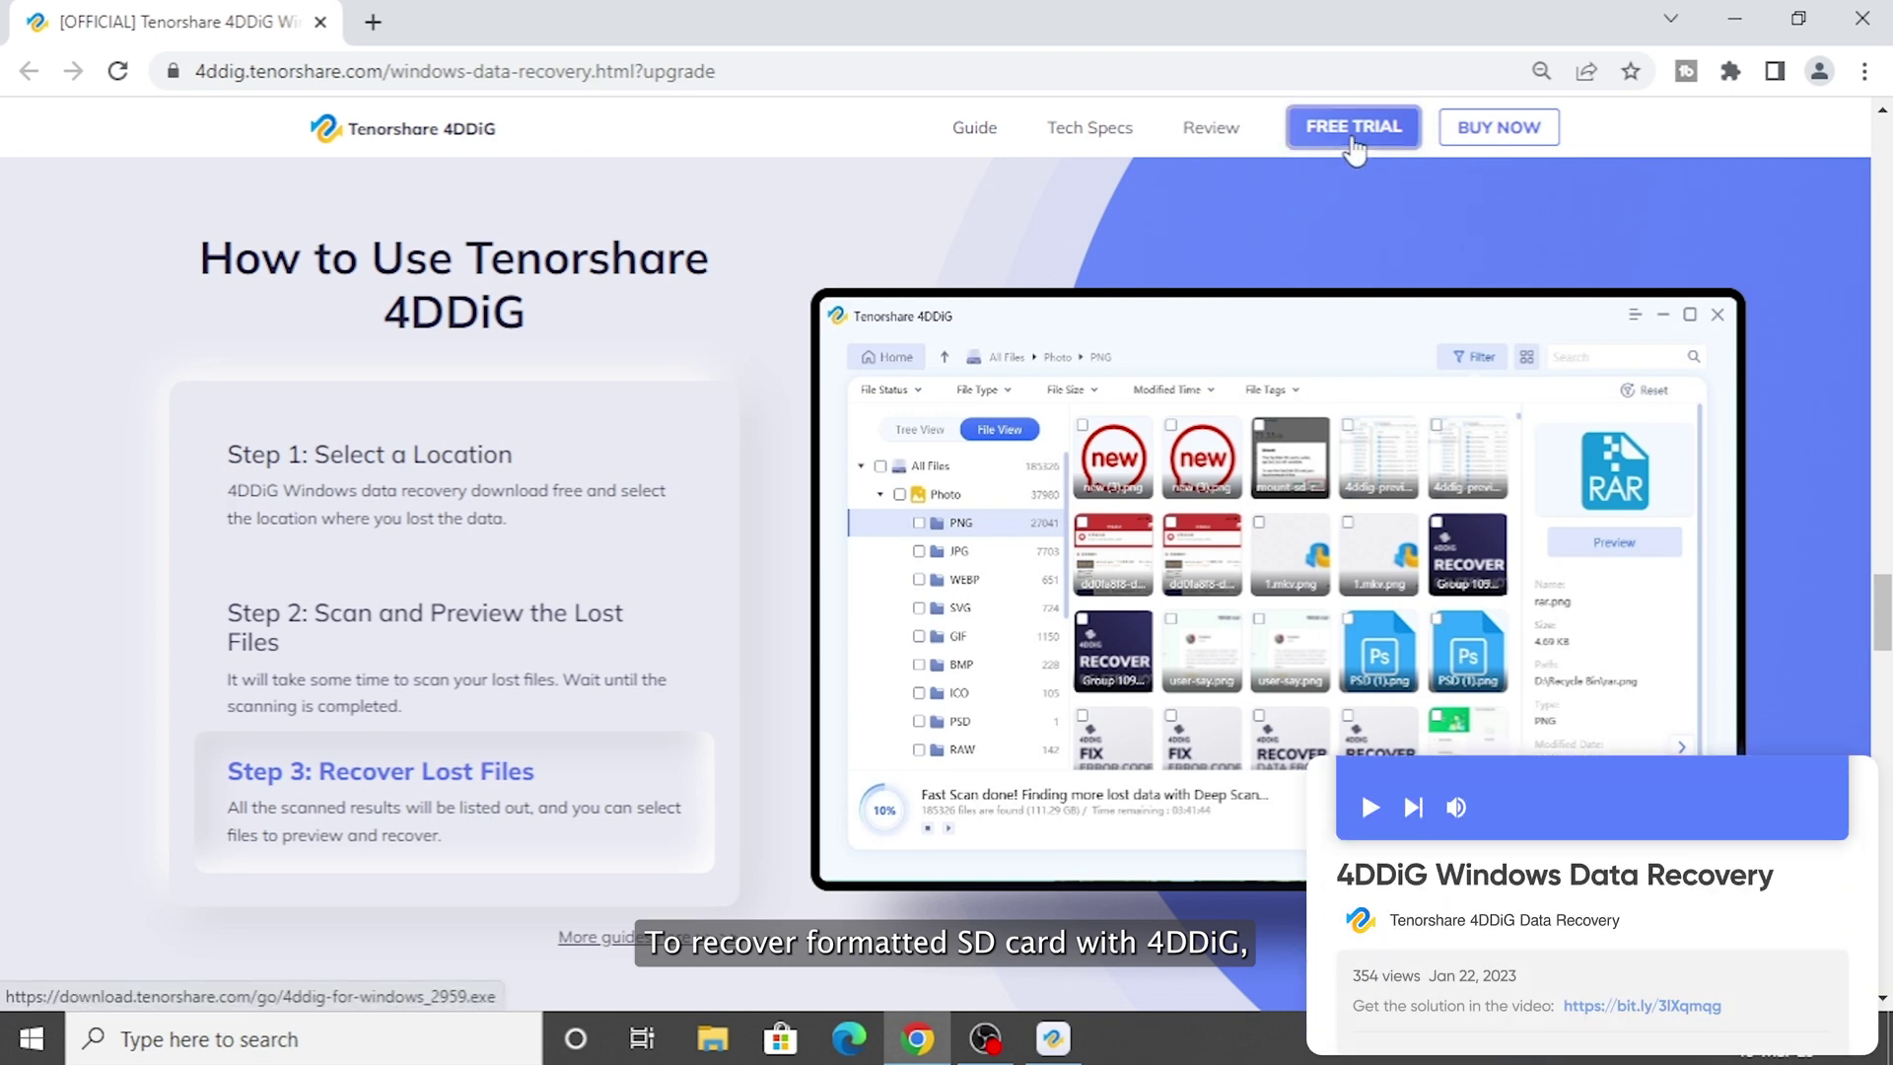
left_click(1353, 134)
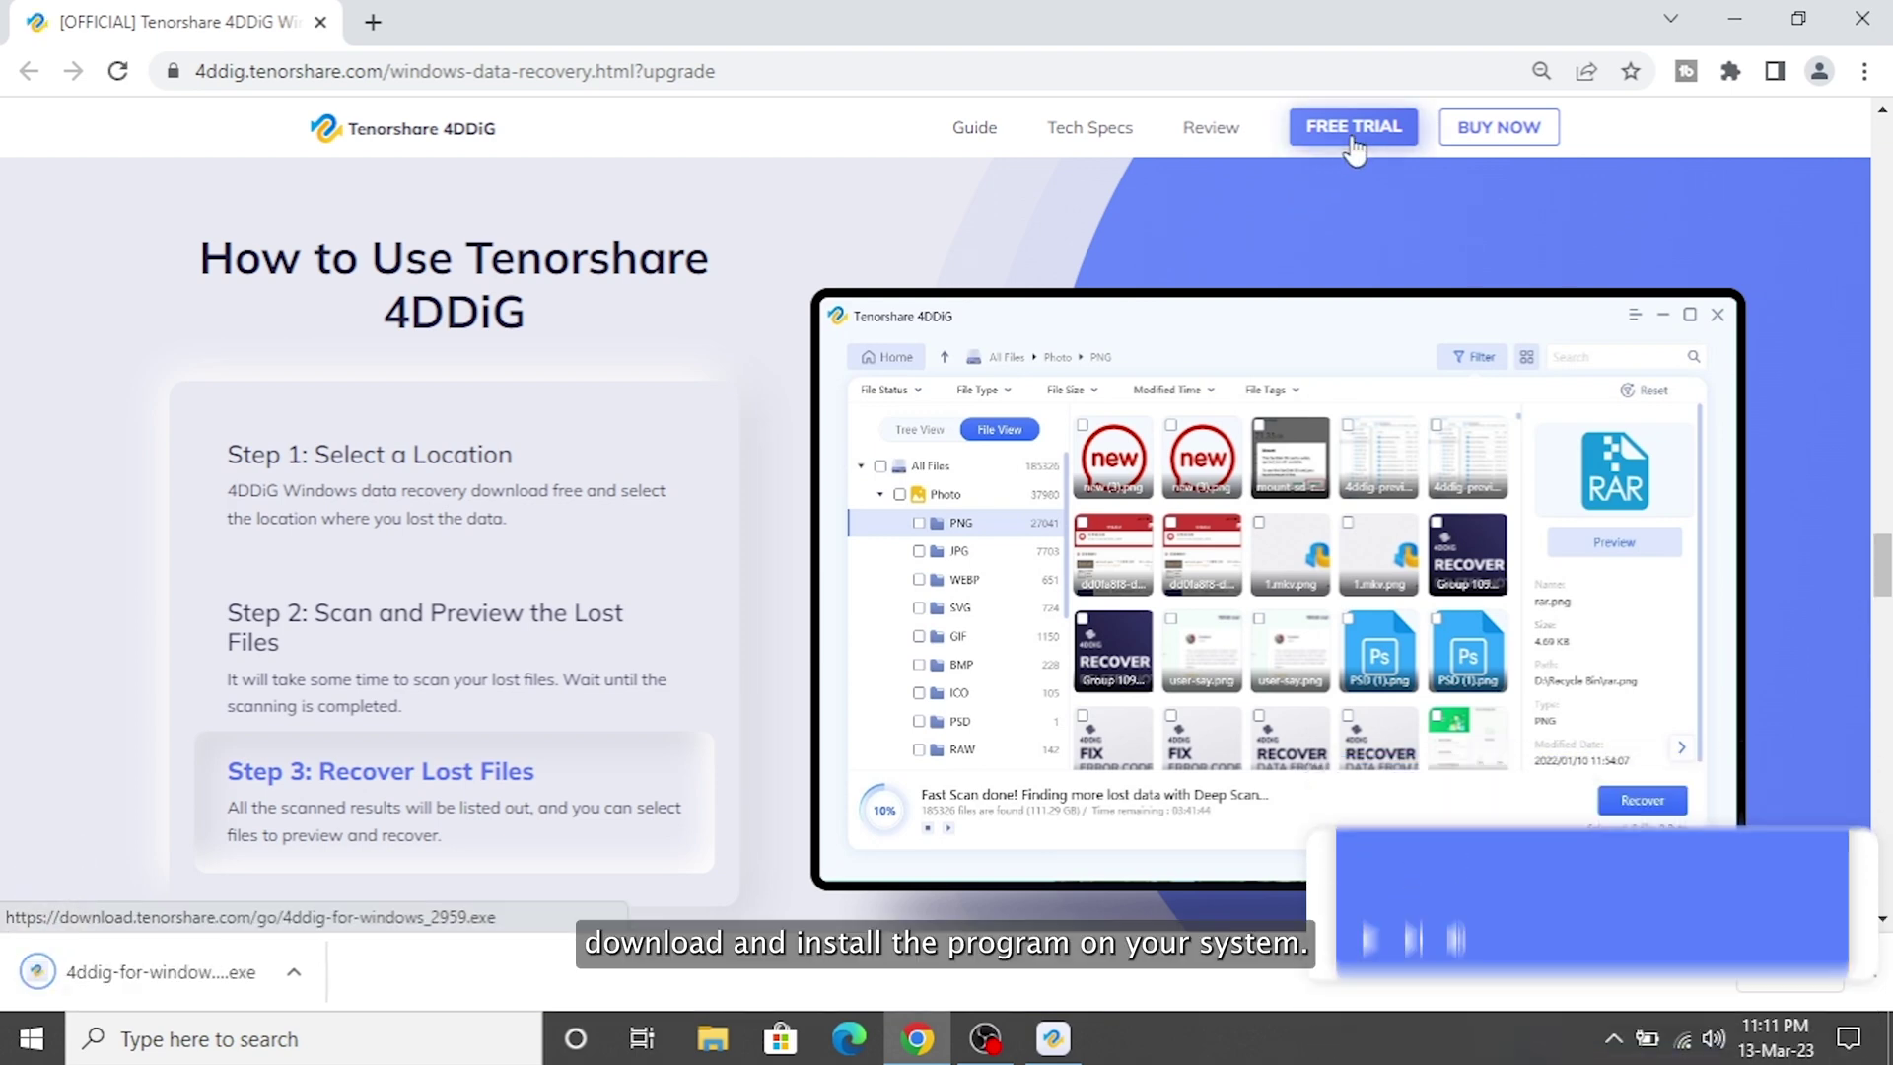
left_click(165, 983)
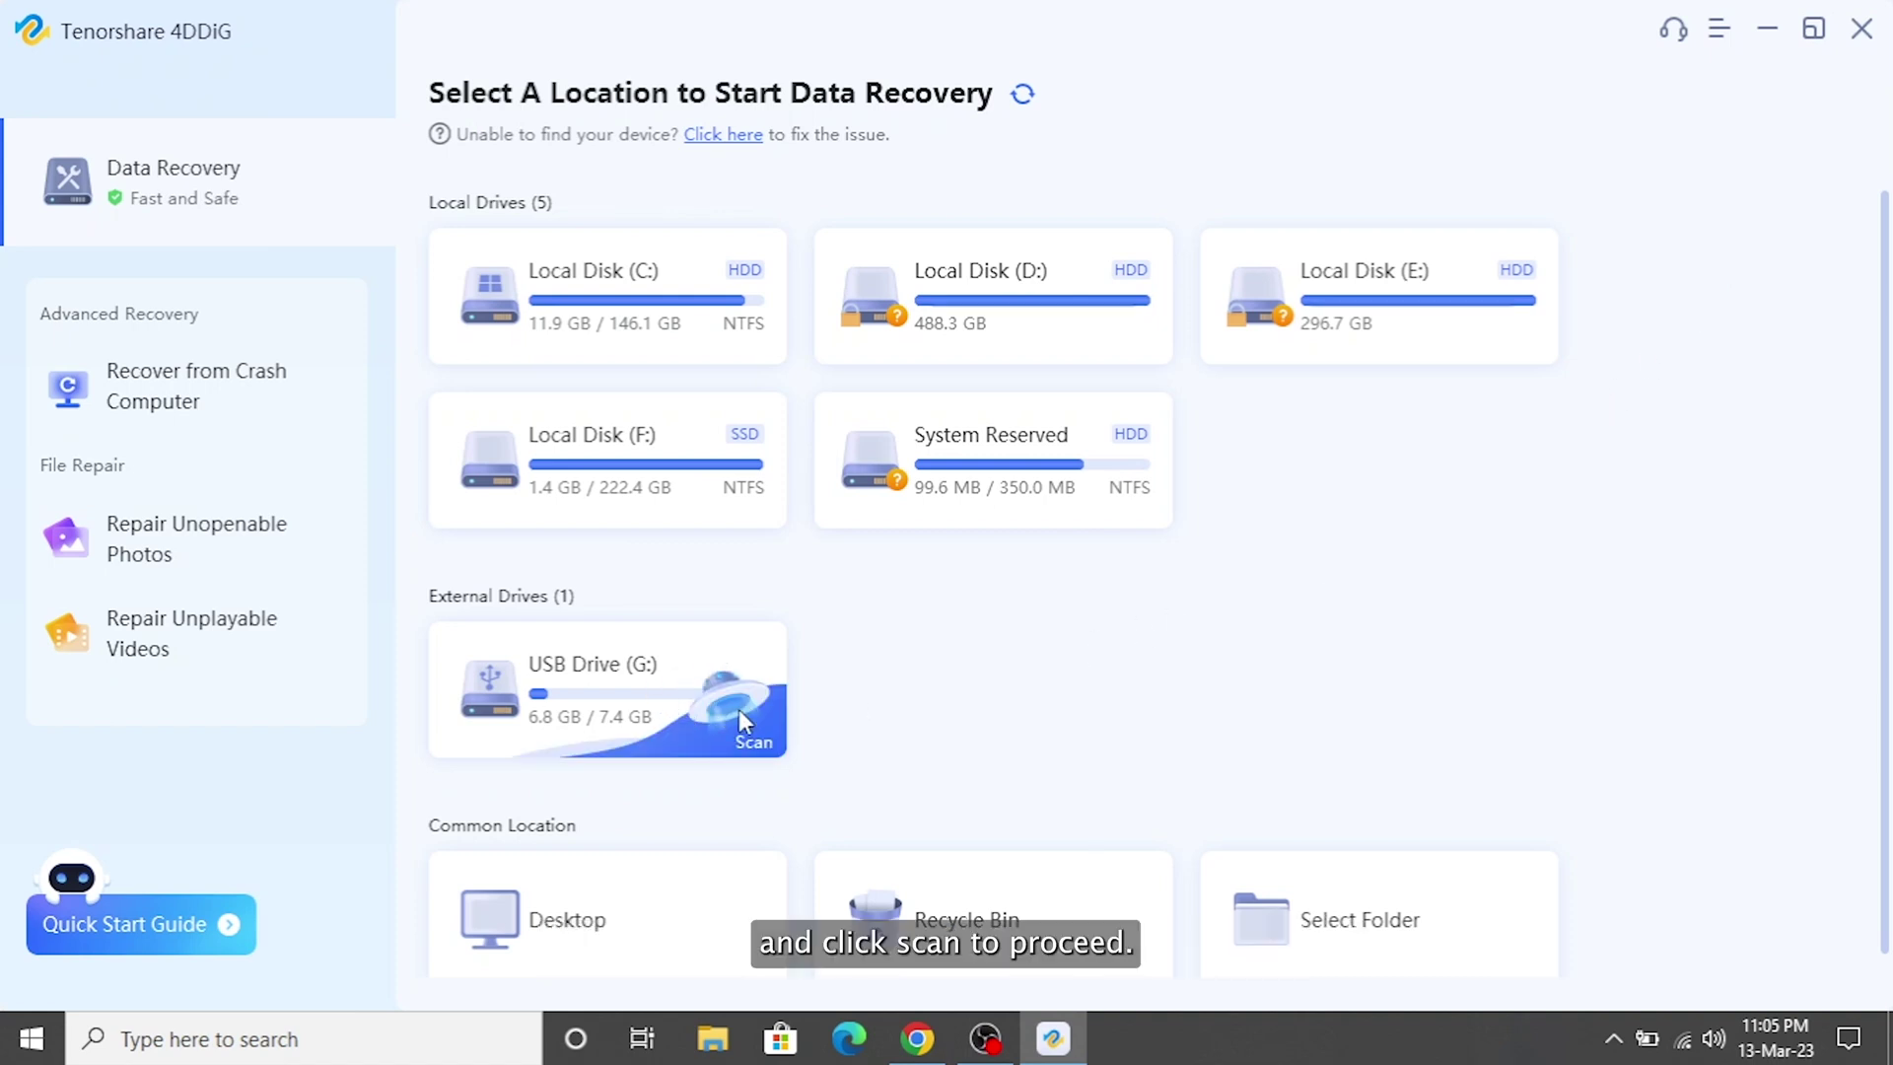
- Scan USB Drive (G:) with only the Photo and Video file types selected
left_click(757, 735)
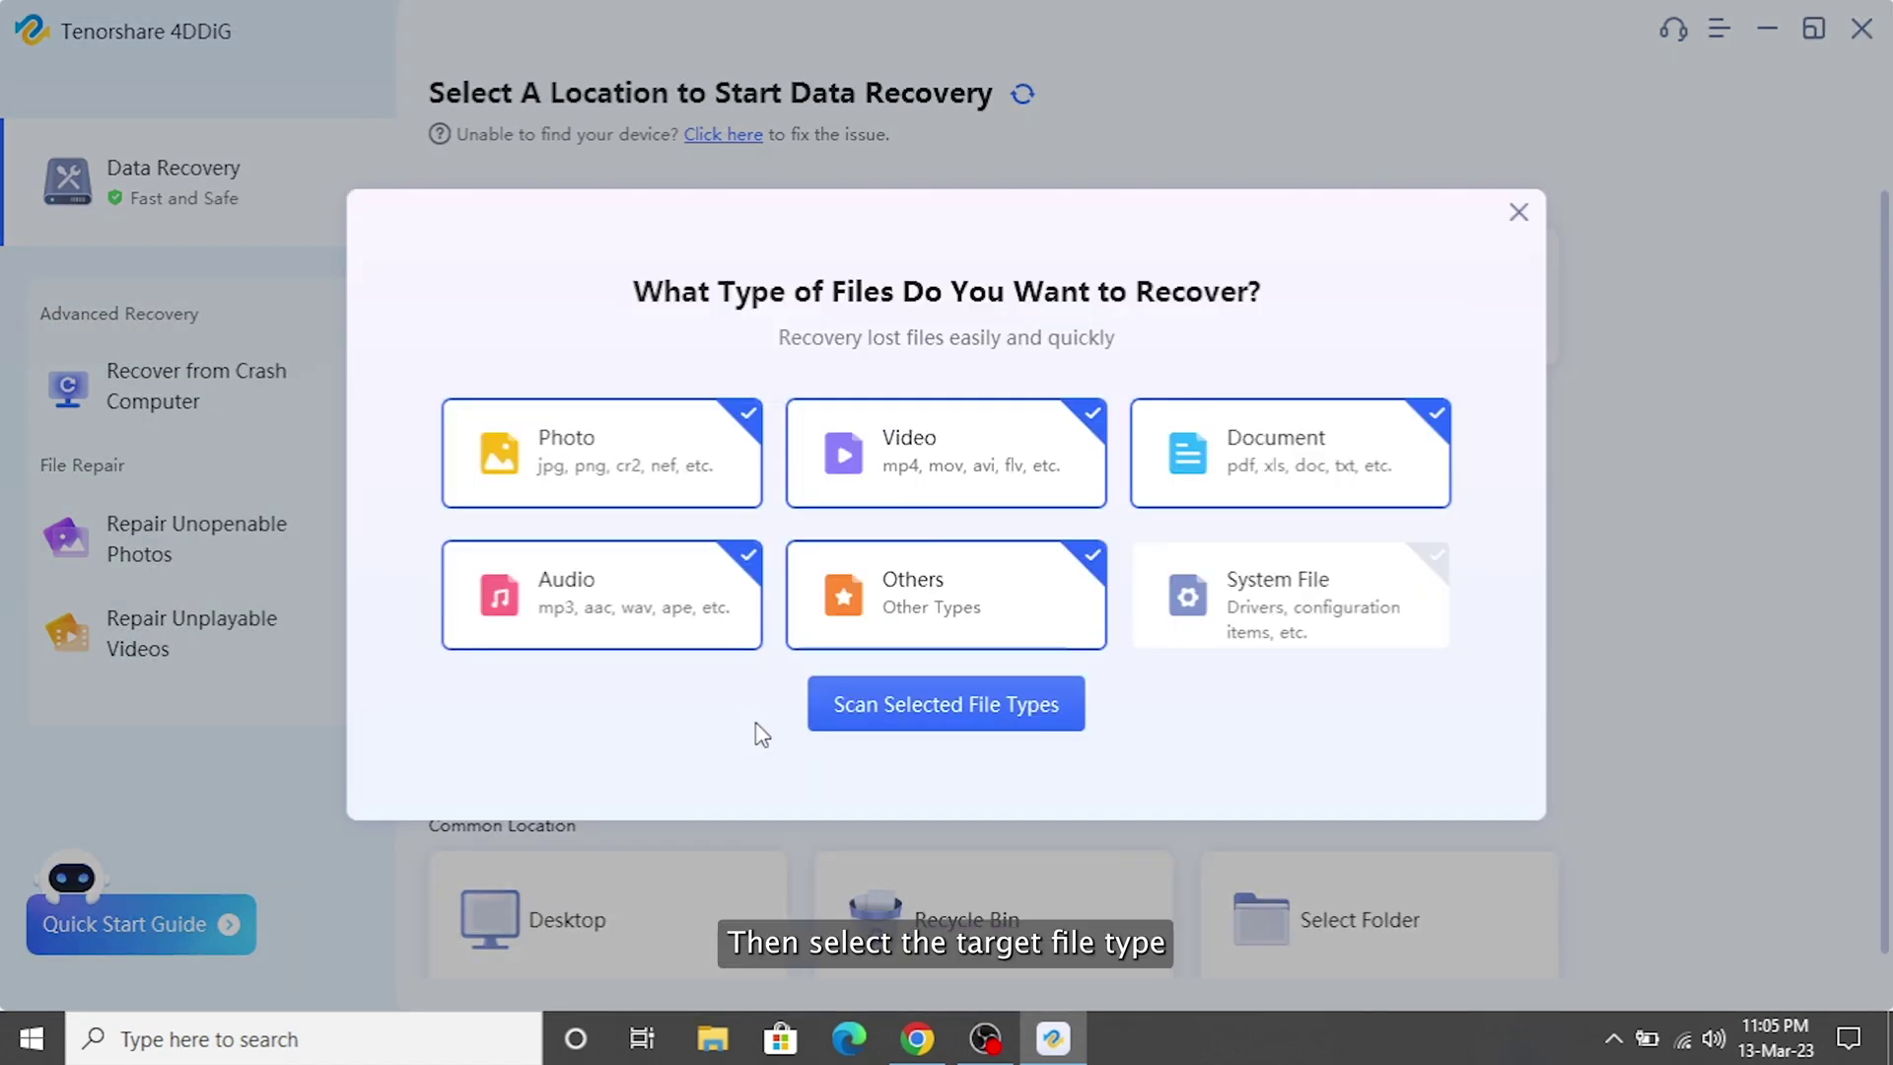
left_click(884, 628)
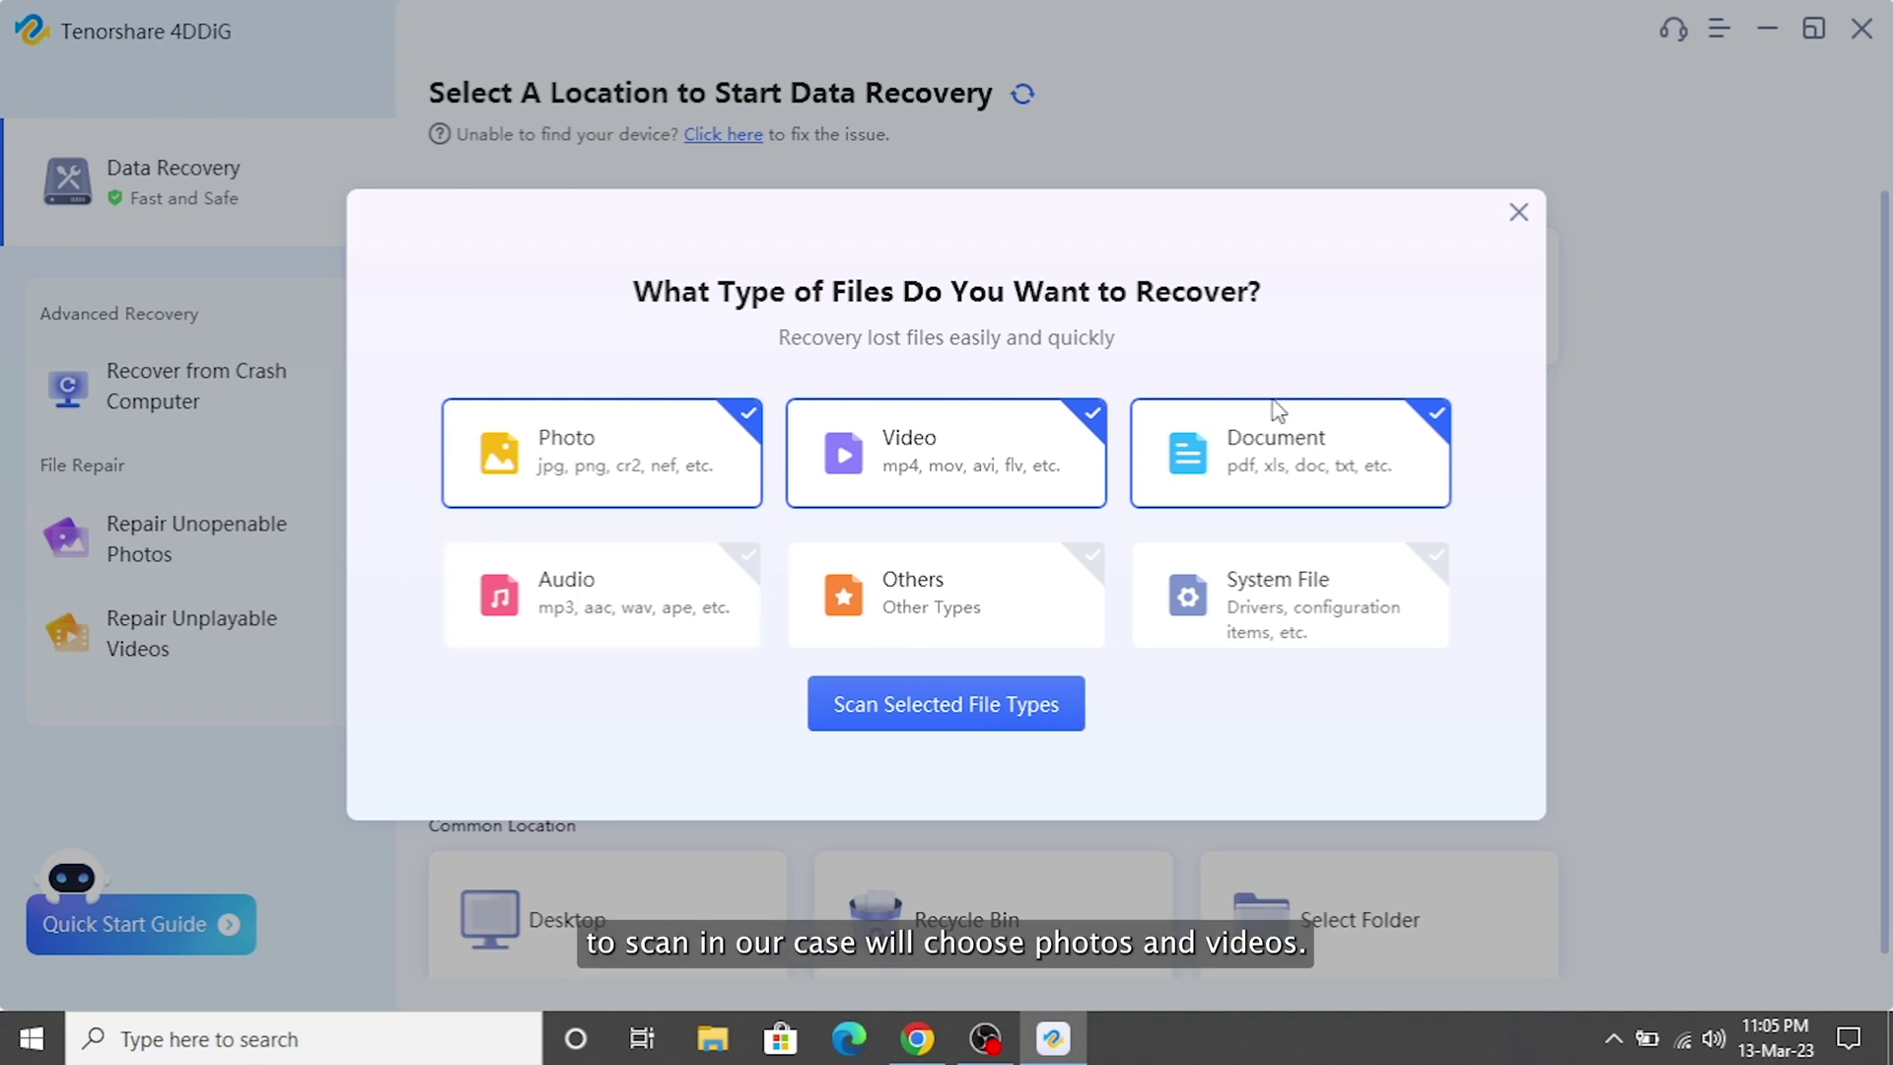
left_click(953, 706)
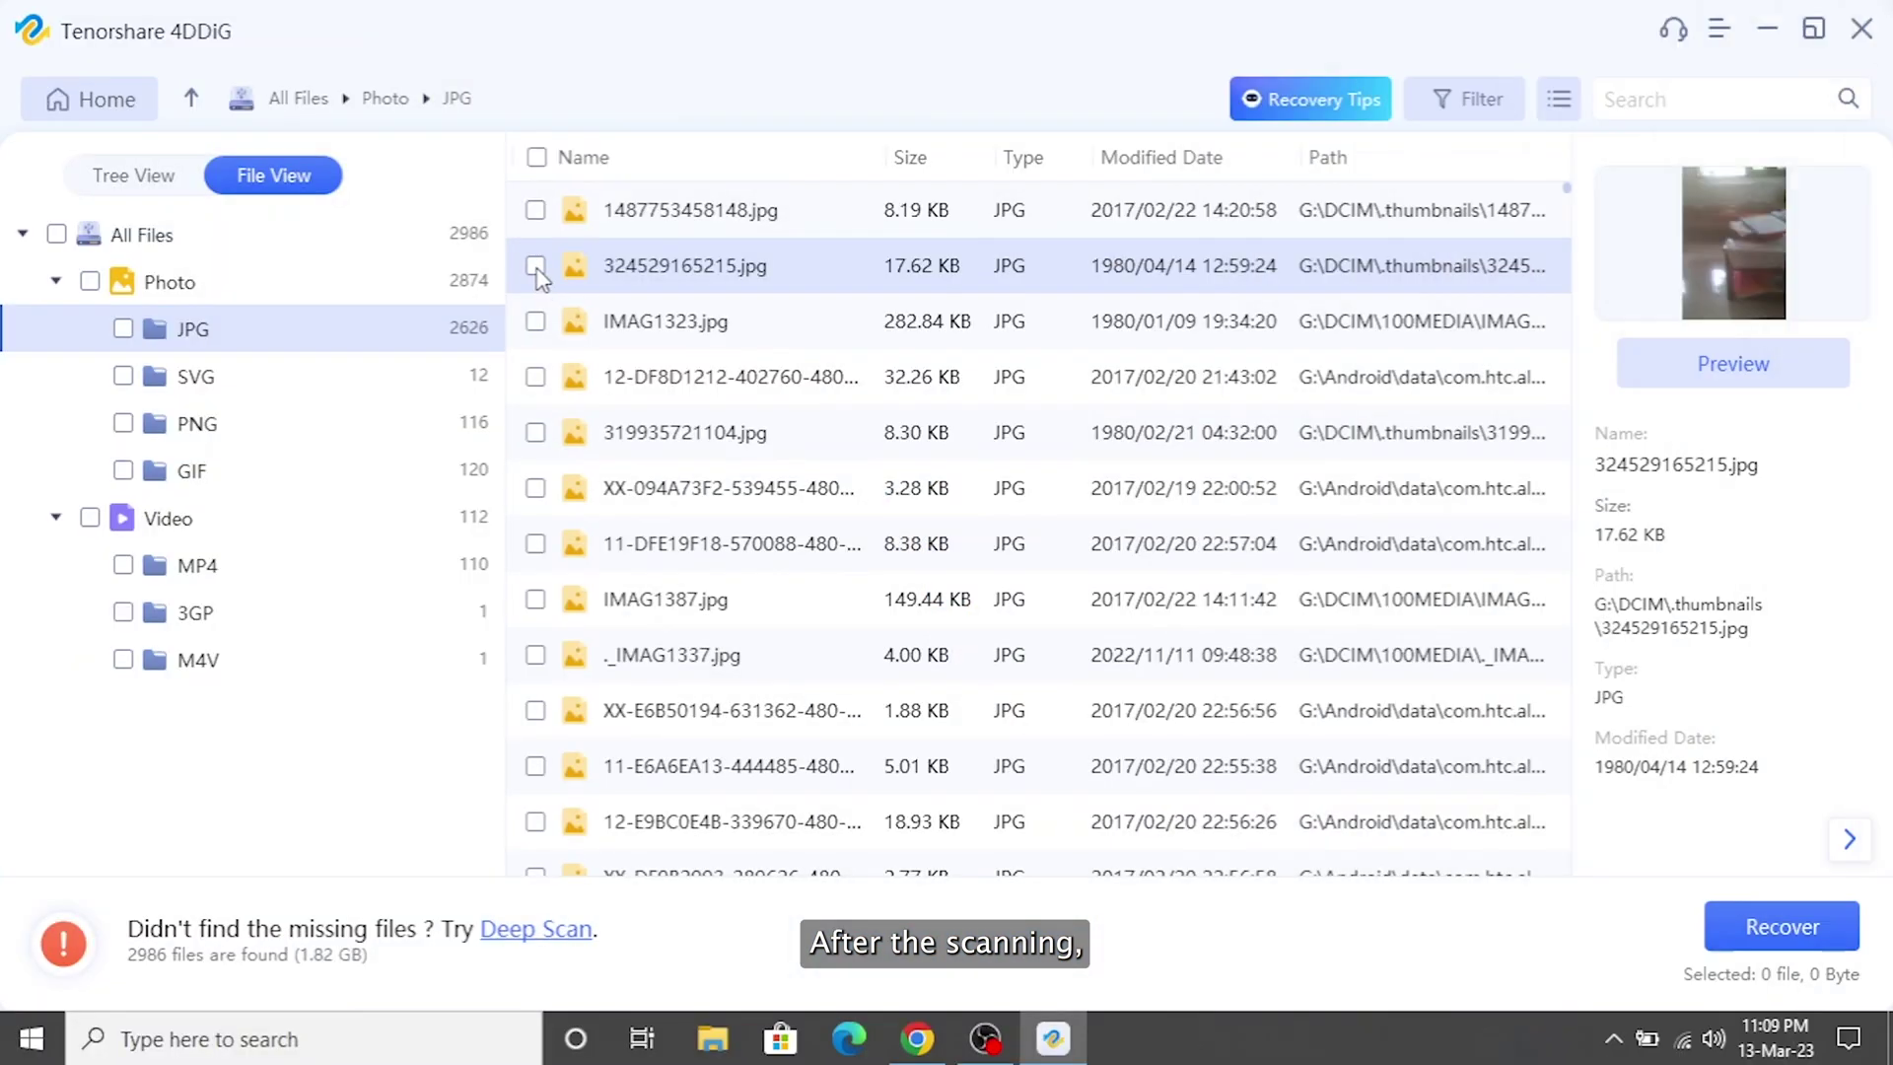
left_click(536, 266)
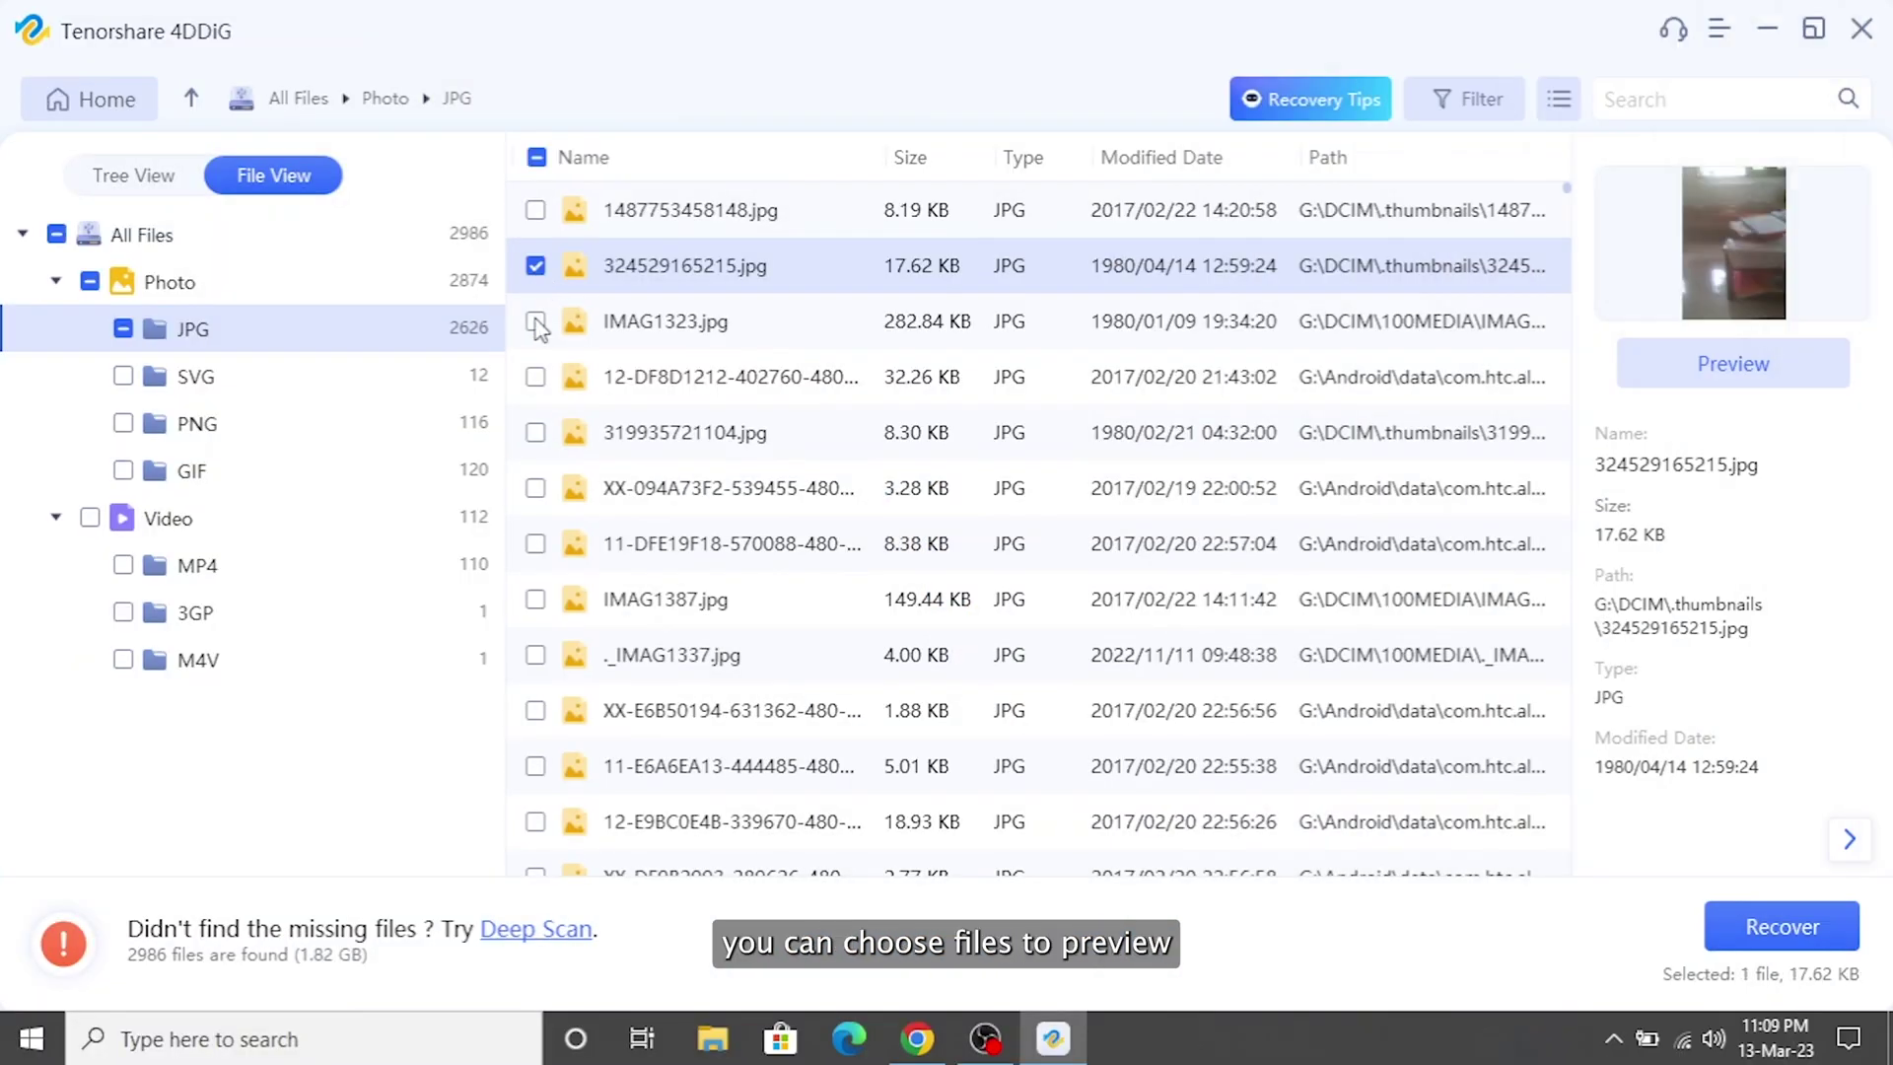
left_click(537, 322)
left_click(536, 376)
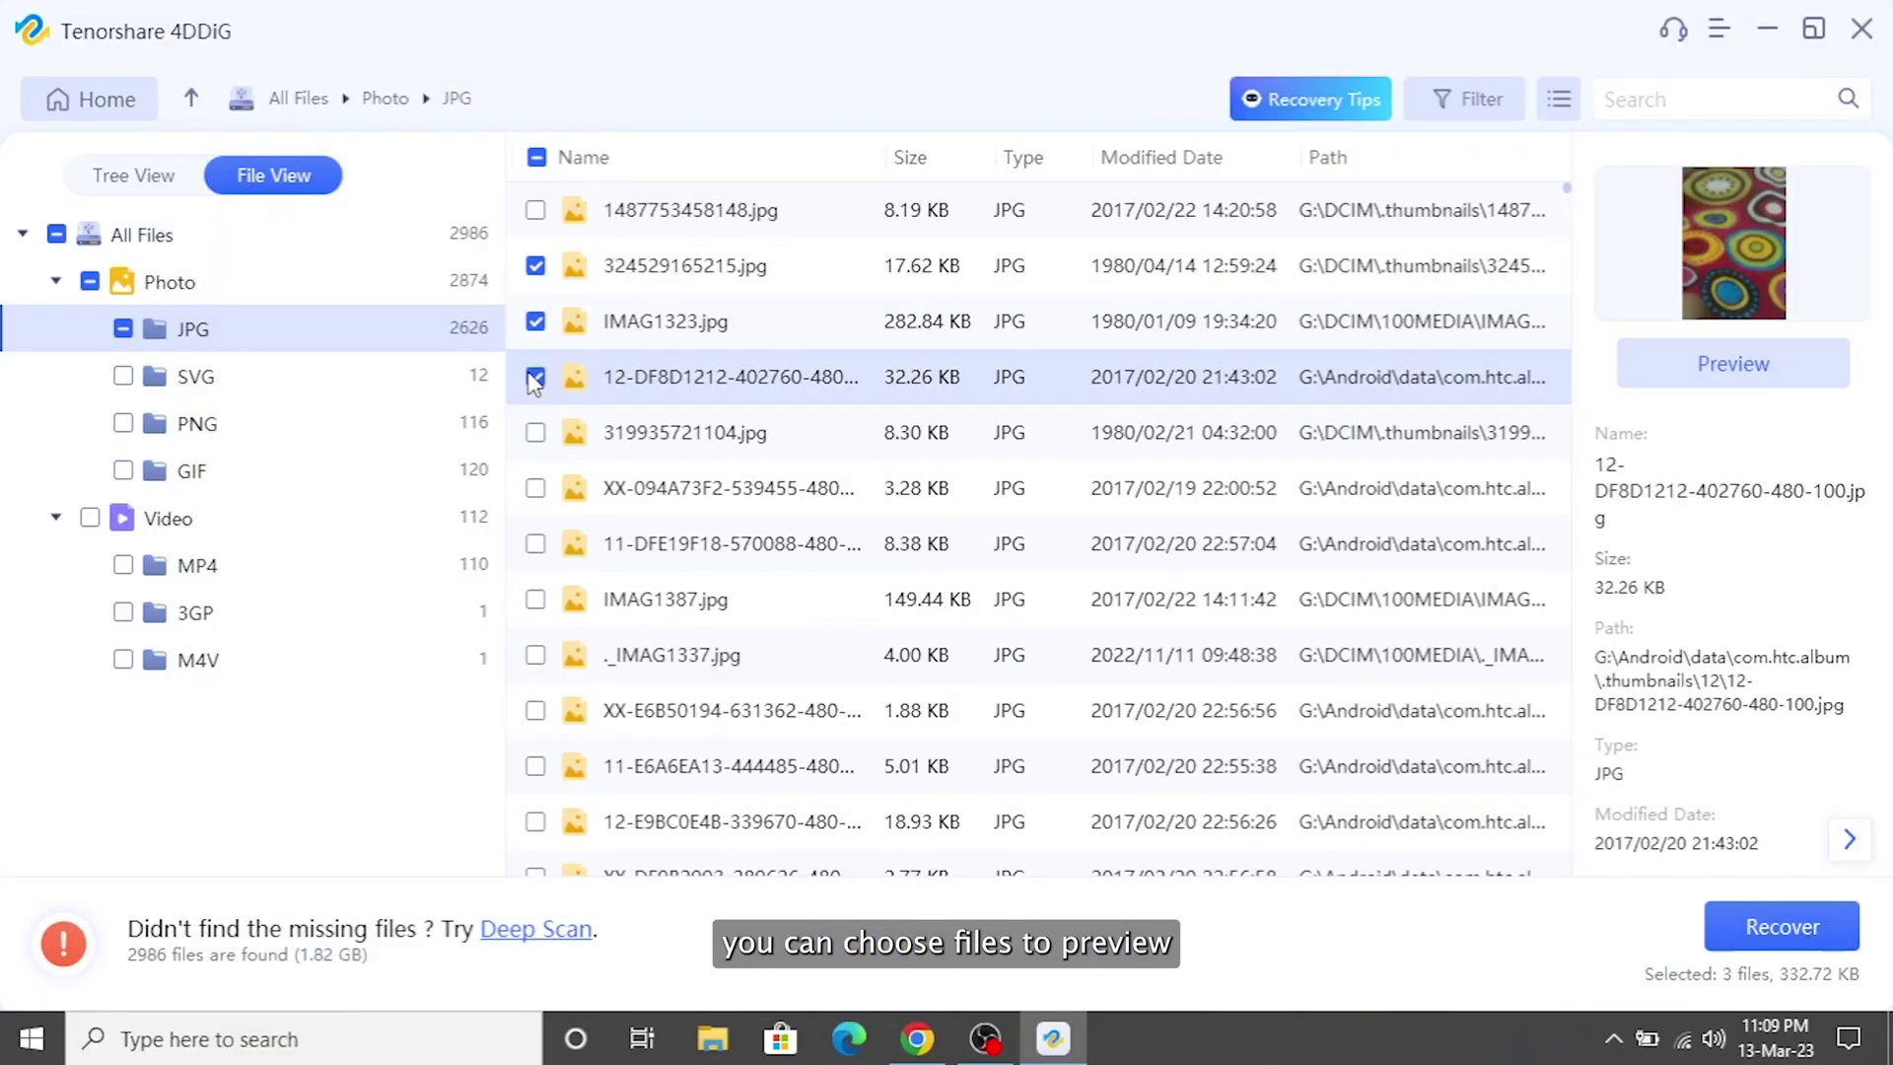
left_click(1791, 935)
left_click(1363, 855)
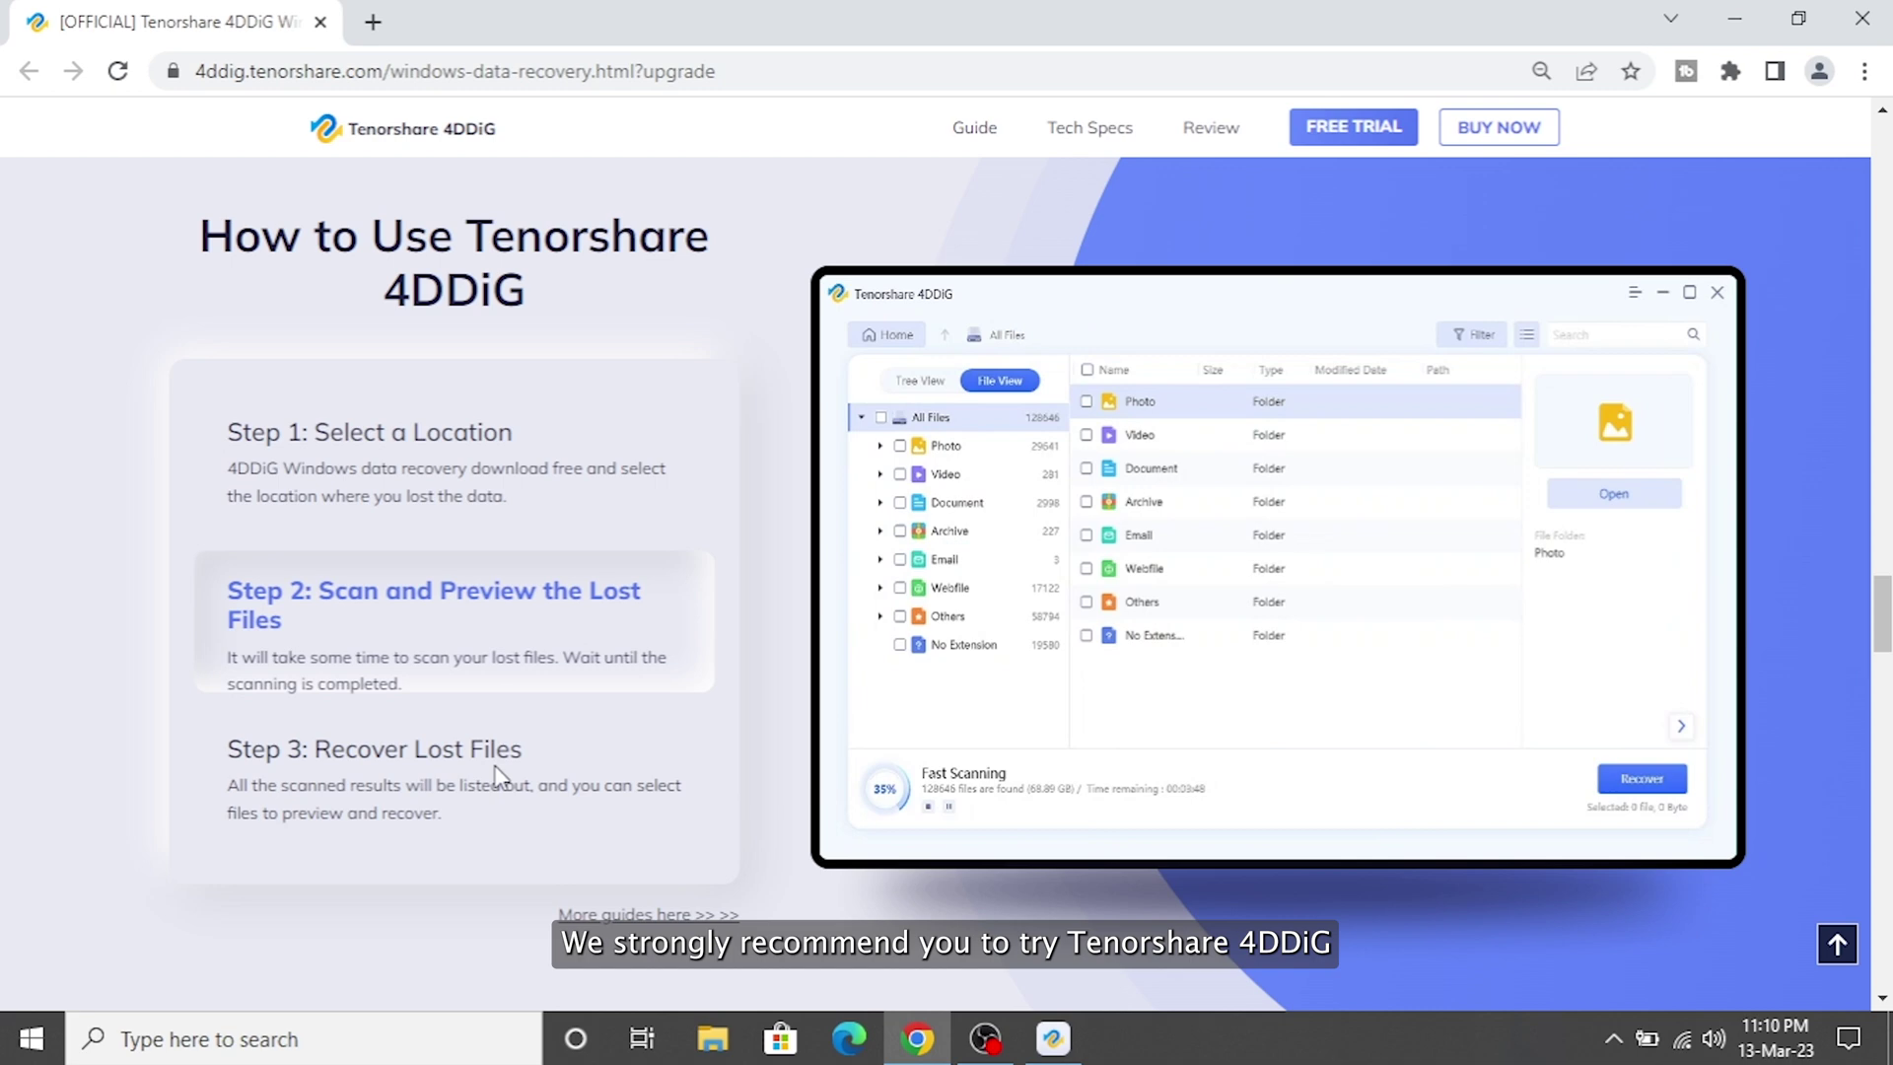
scroll(902, 894, "down", 1)
scroll(901, 896, "down", 2)
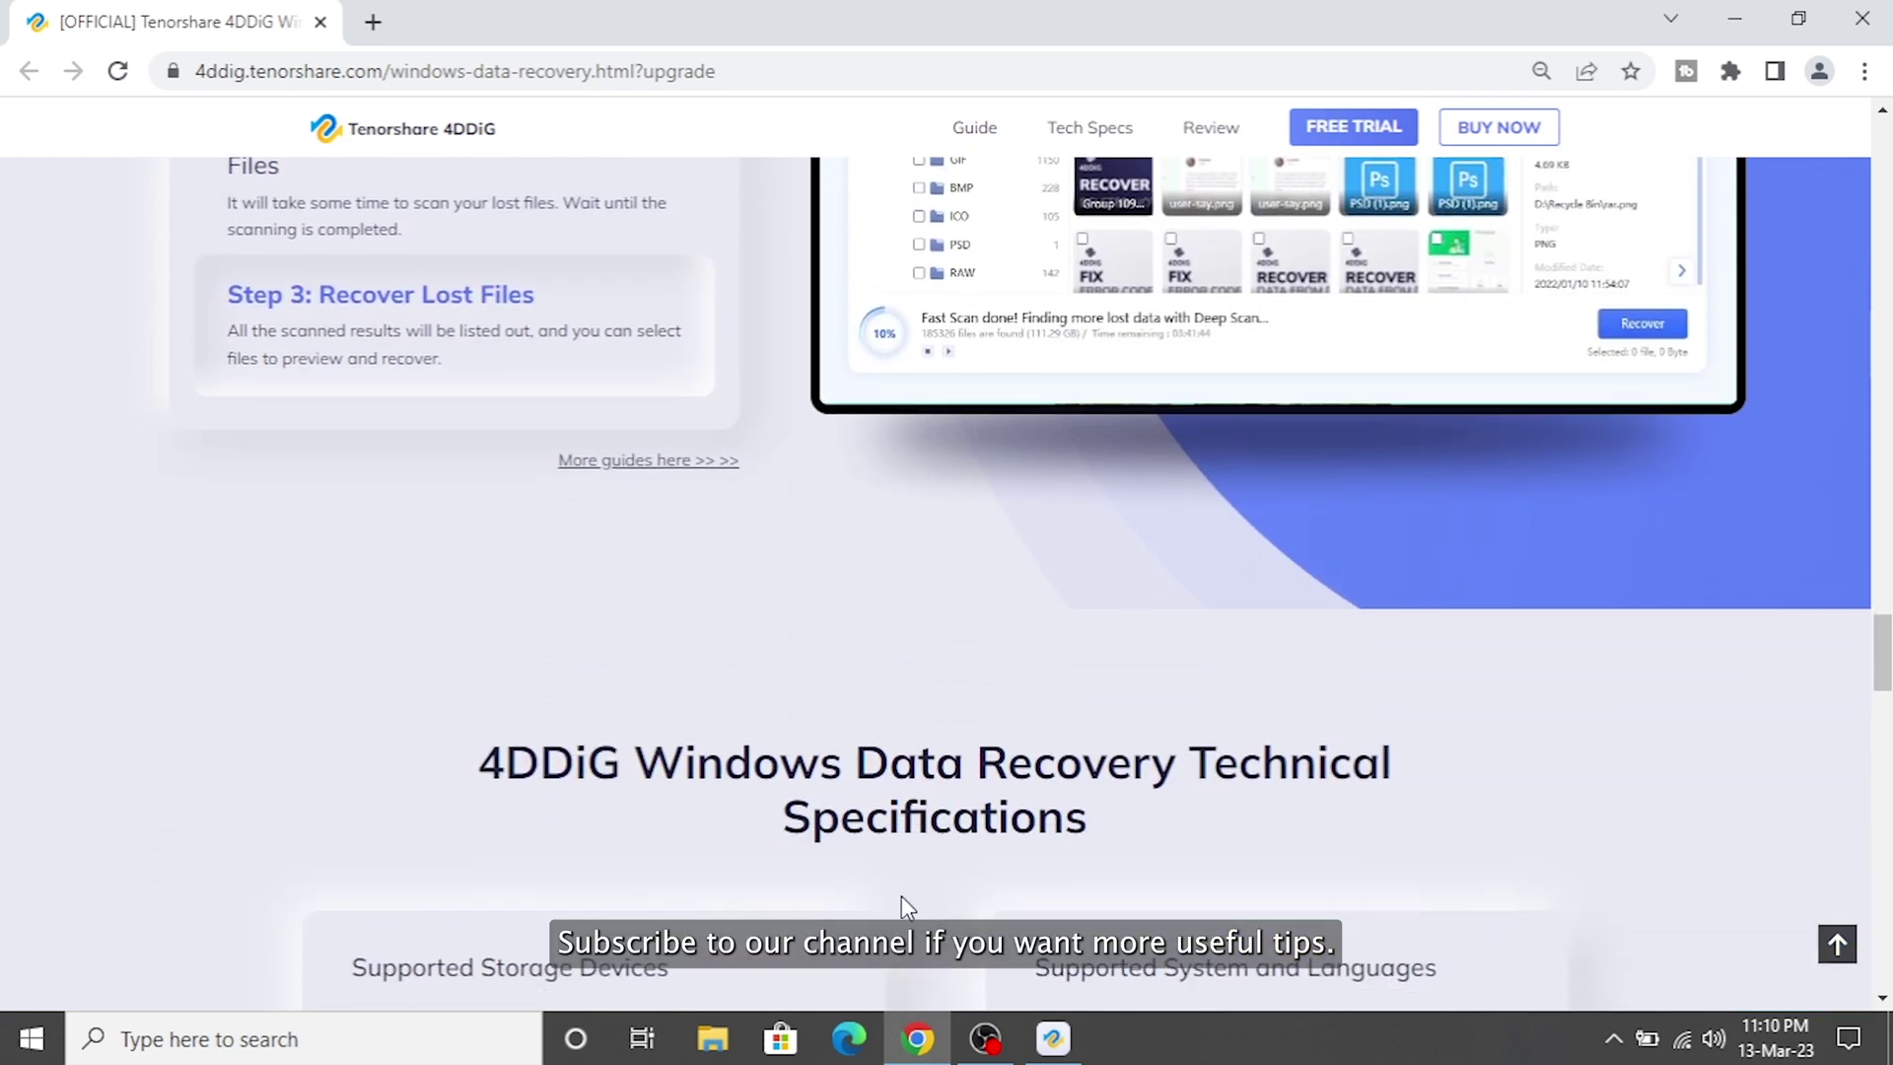
scroll(900, 895, "down", 3)
scroll(900, 894, "down", 1)
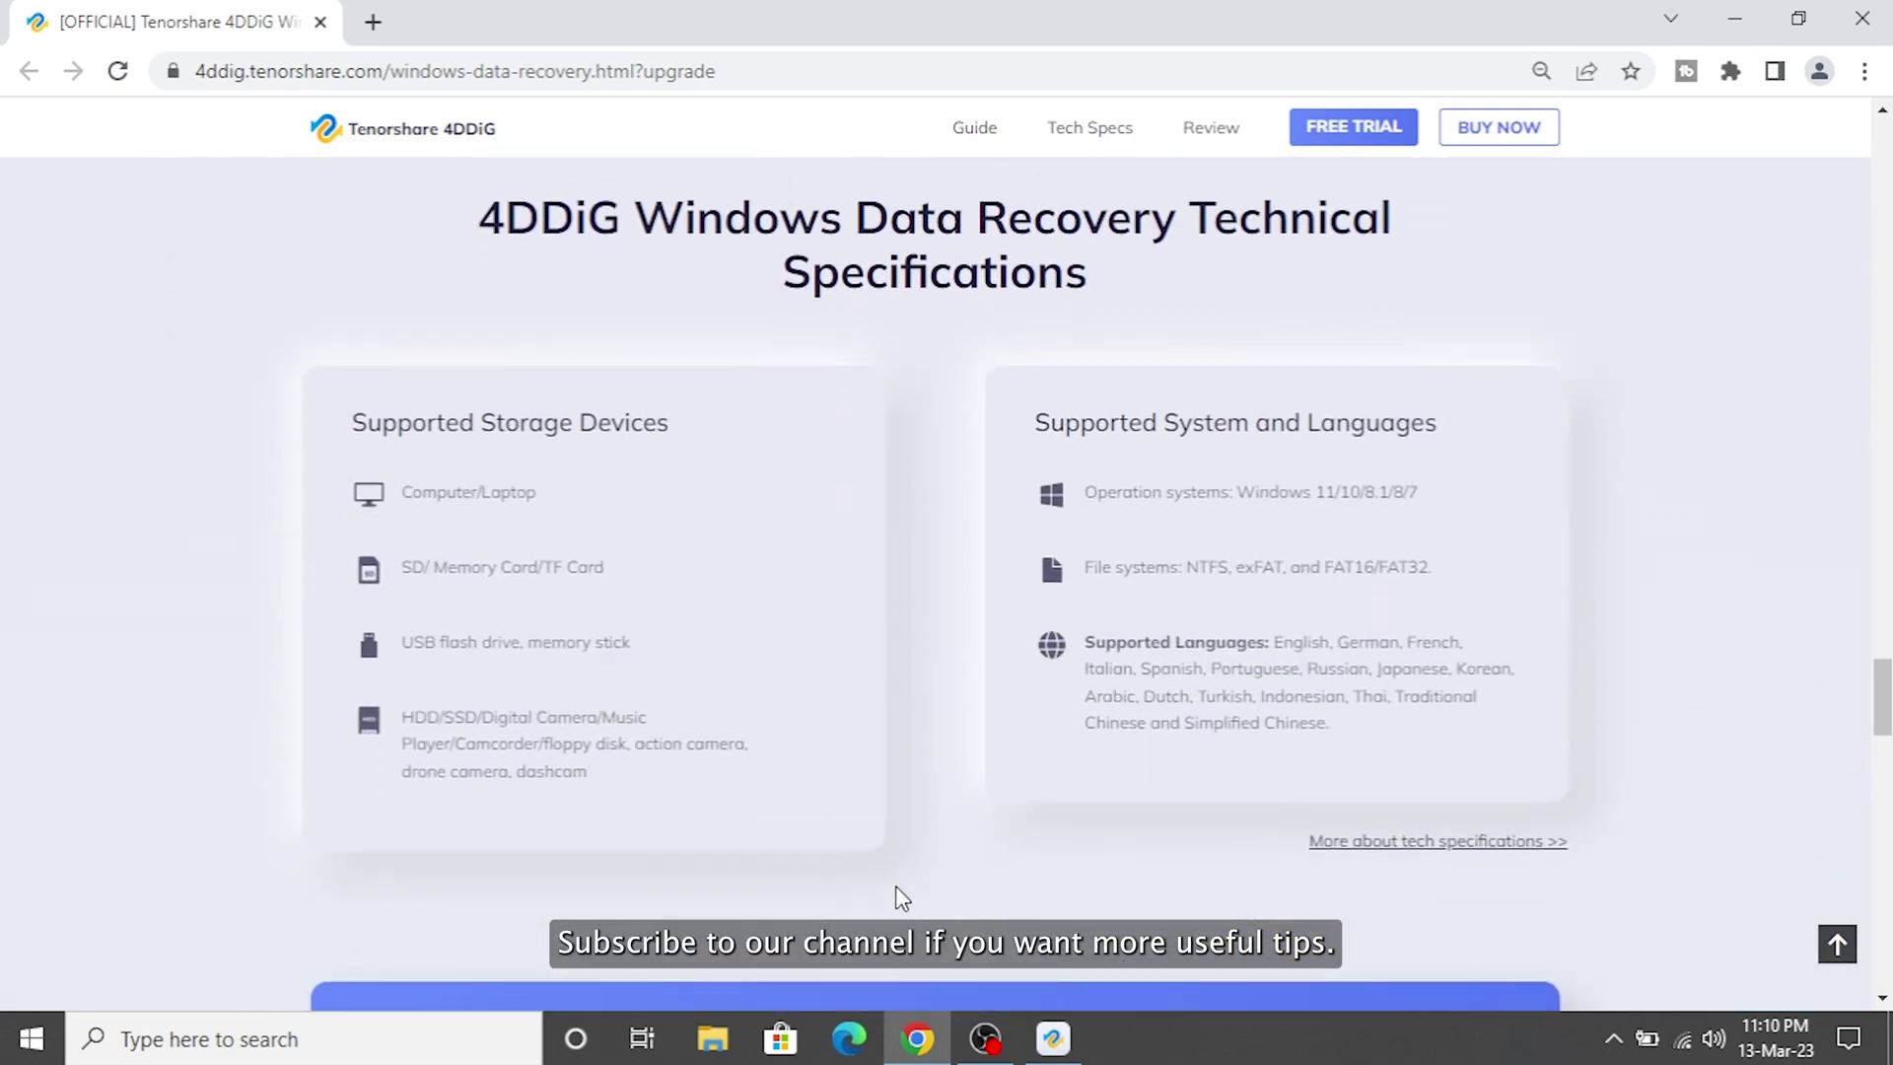
scroll(895, 889, "down", 3)
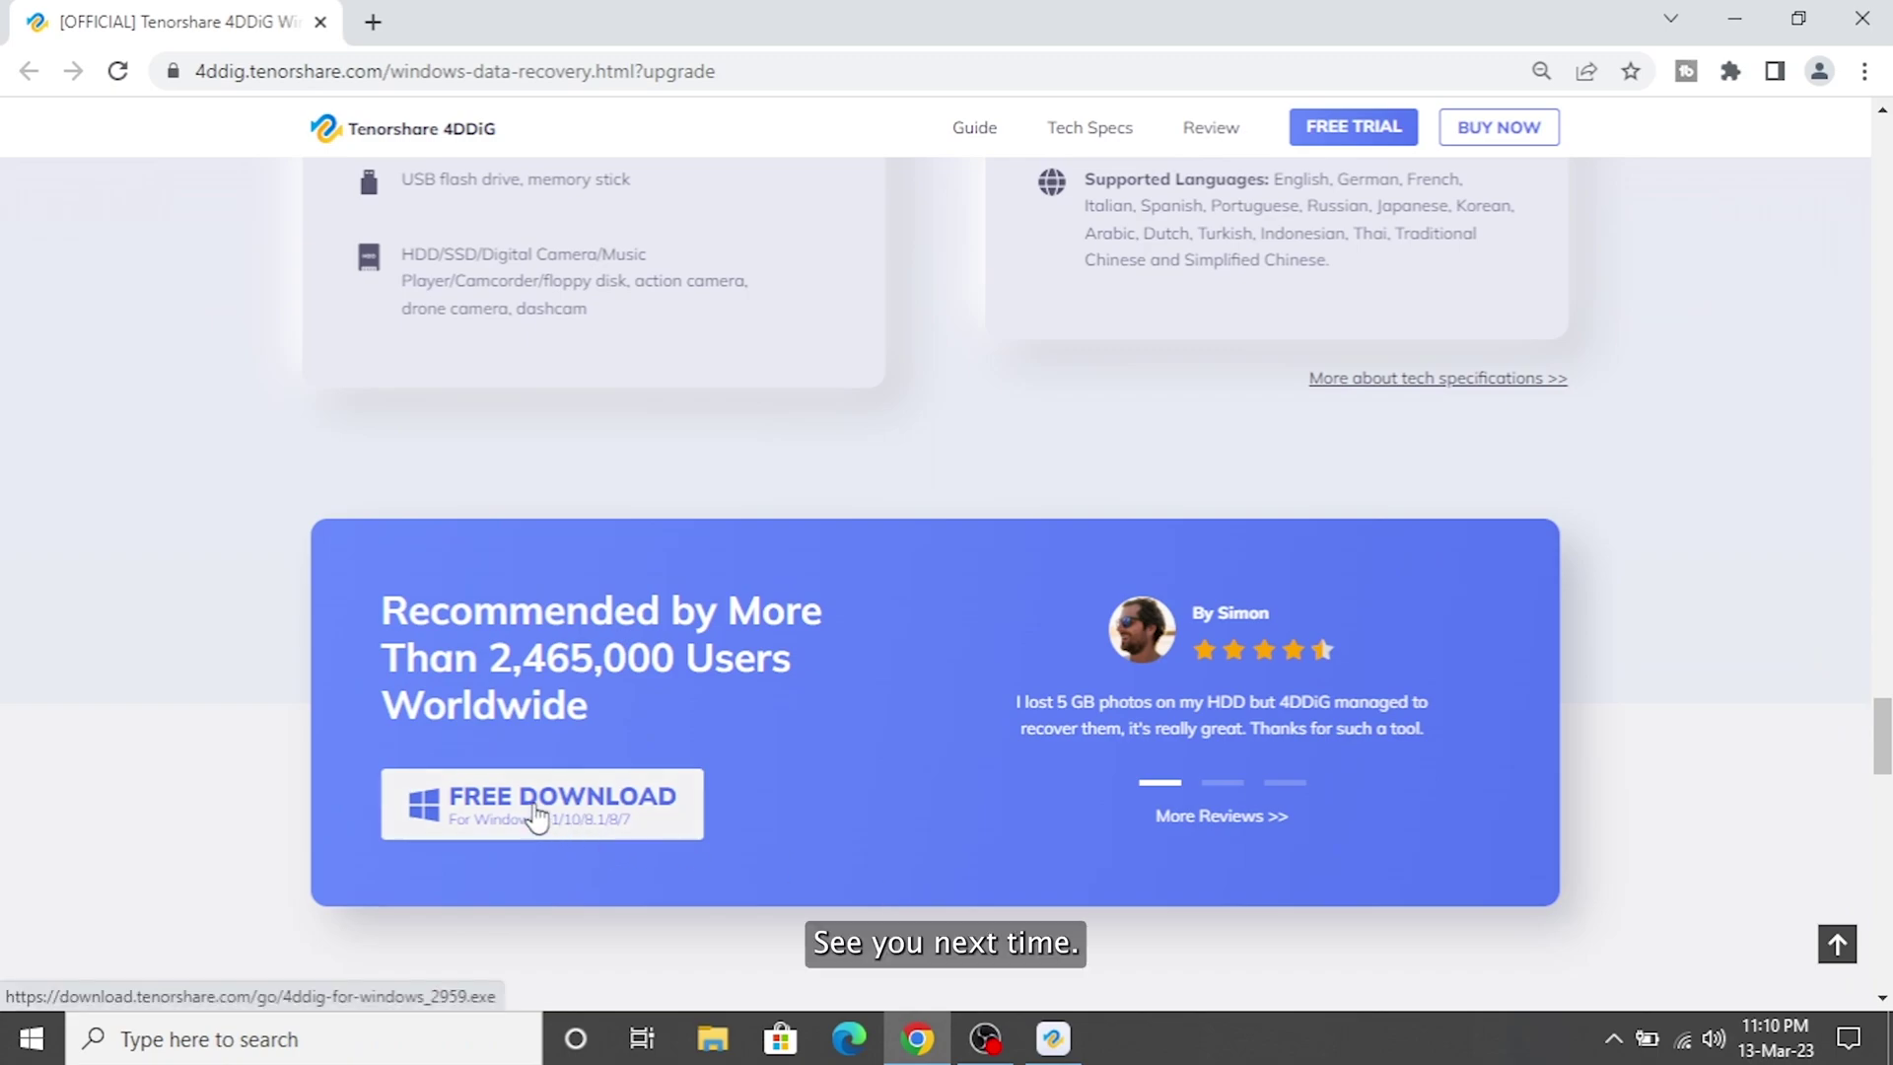